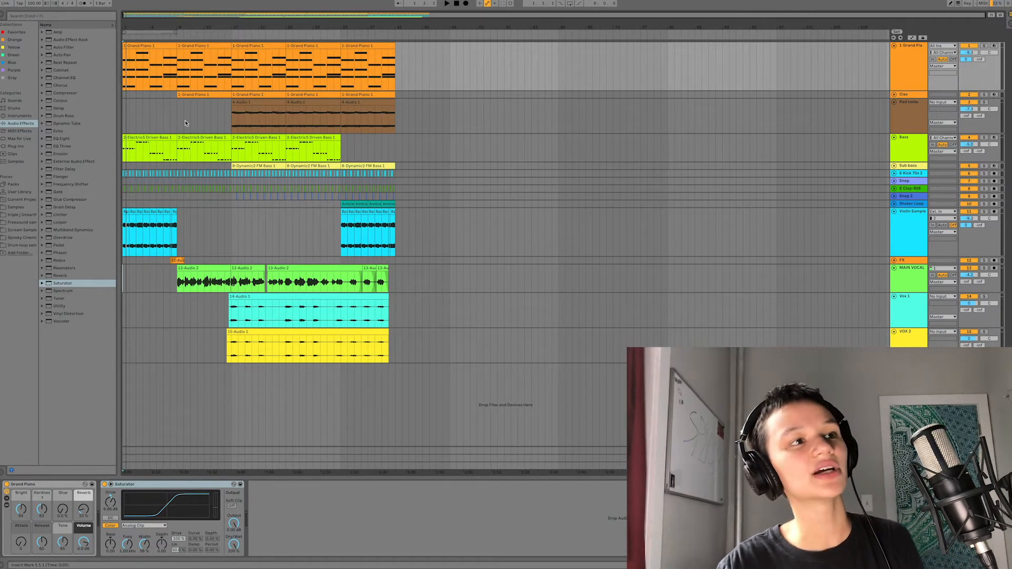
- Unfold the Clav track and look over the device chains of the Grand Piano, Clav, Pad noise and Bass tracks
click(894, 95)
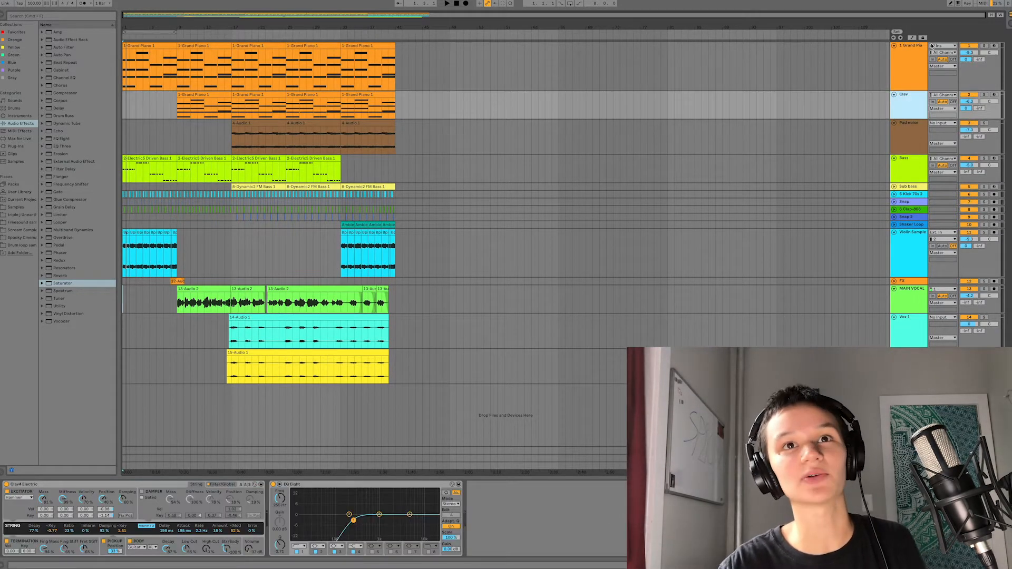
click(918, 65)
click(909, 109)
click(902, 146)
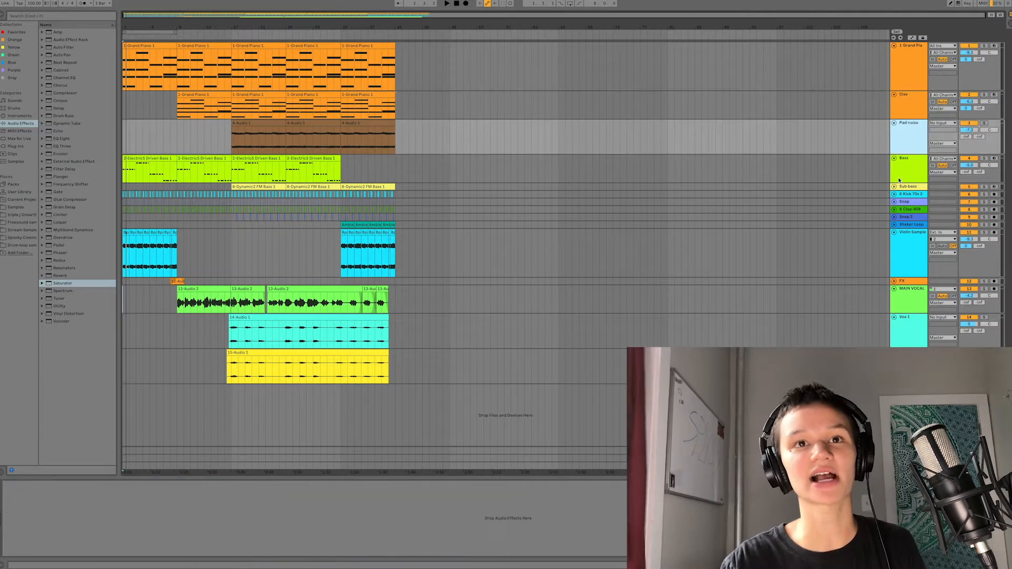
click(902, 178)
click(916, 73)
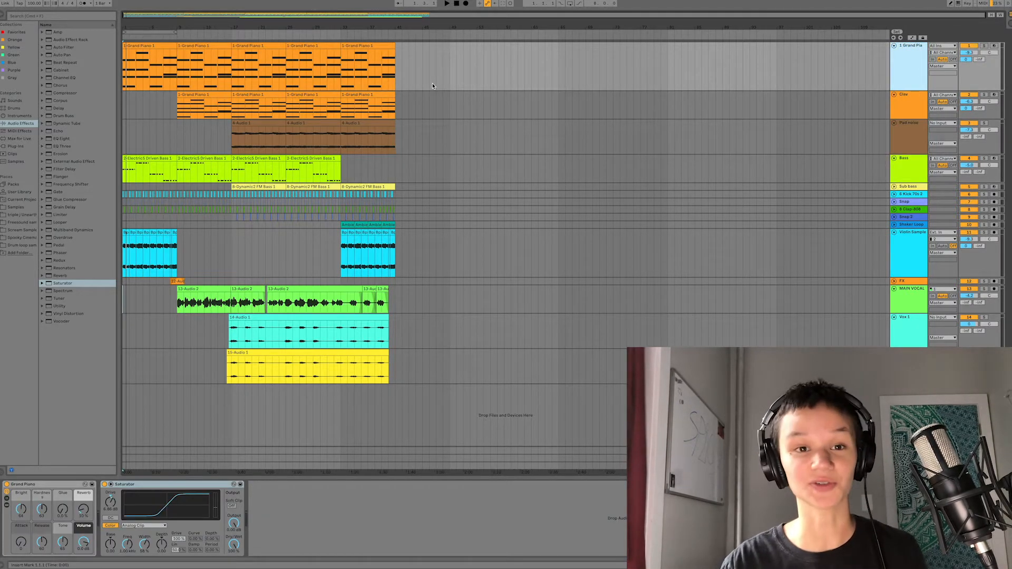
- Show the notes of the first Grand Piano clip and play the piano track soloed
drag(206, 27, 432, 87)
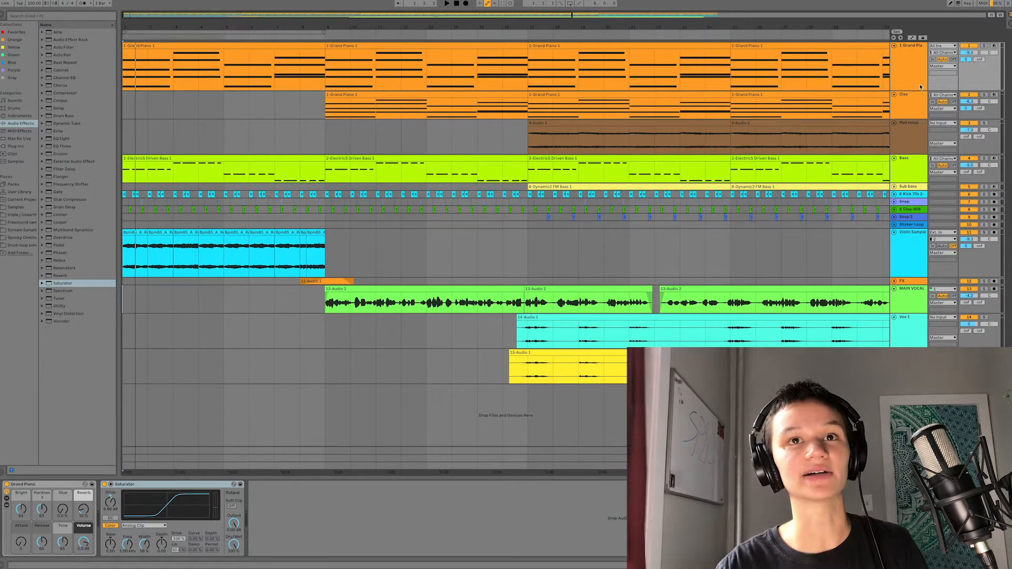
click(608, 83)
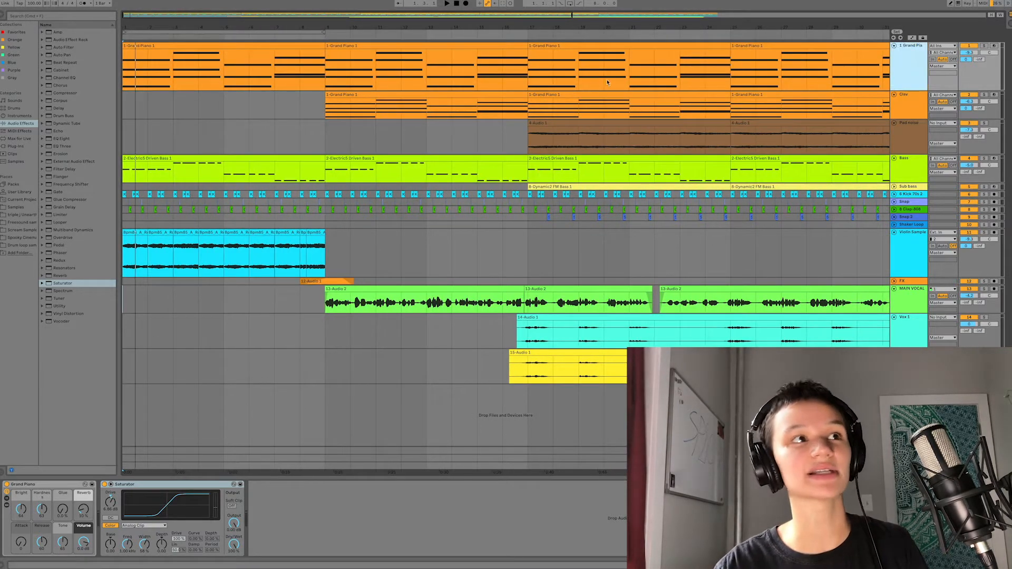
double_click(275, 48)
key(space)
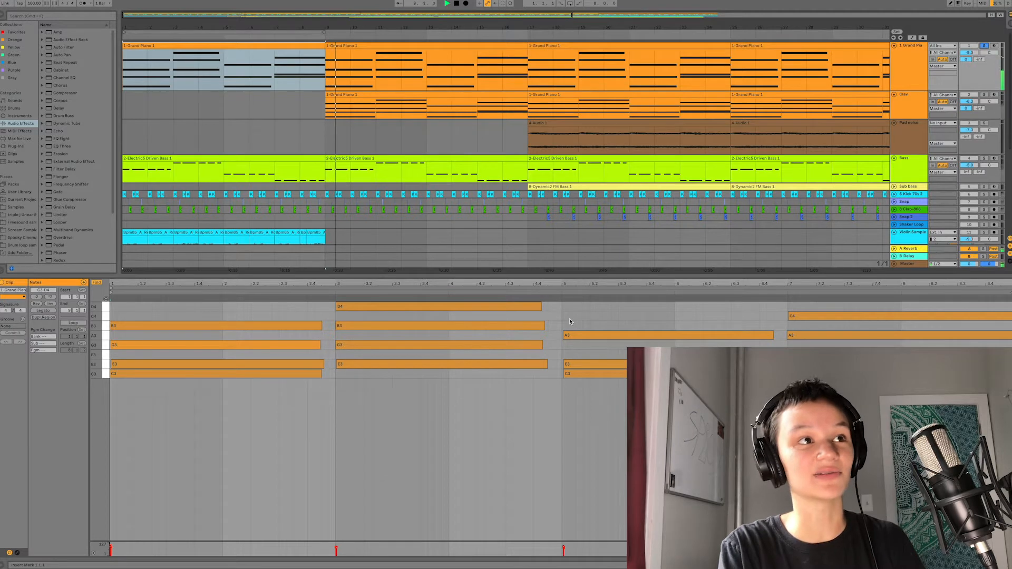
click(915, 66)
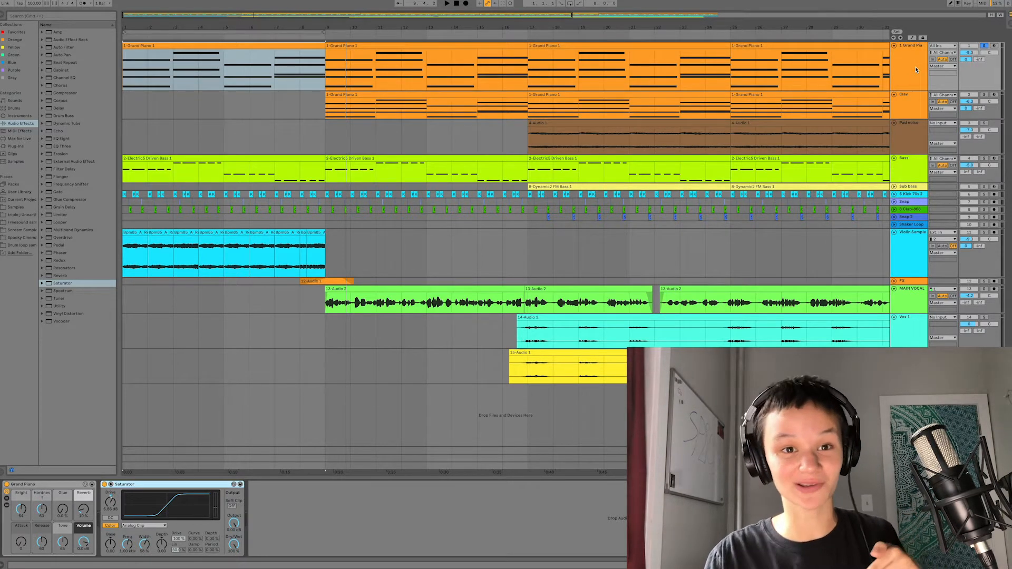
click(916, 66)
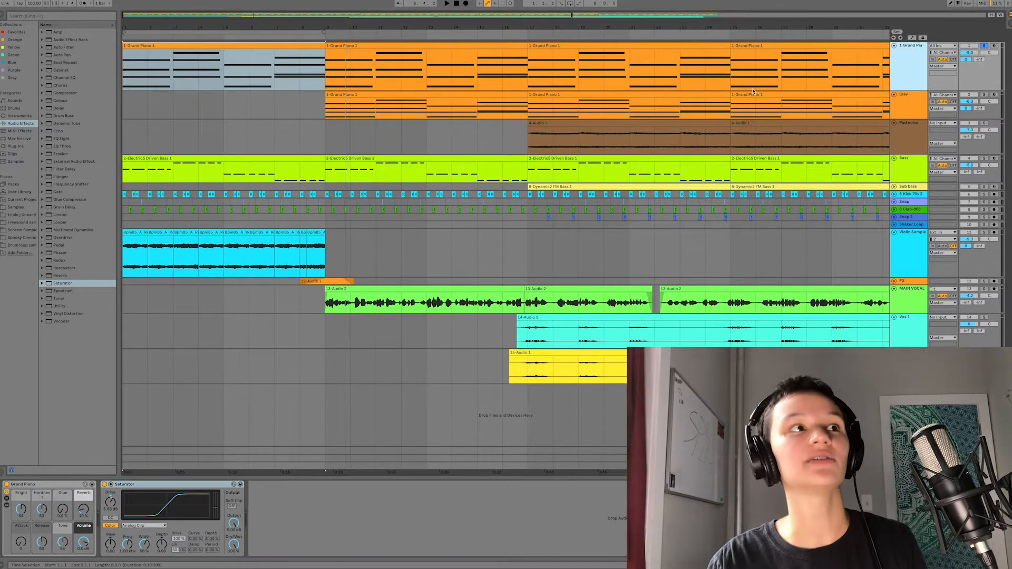
key(space)
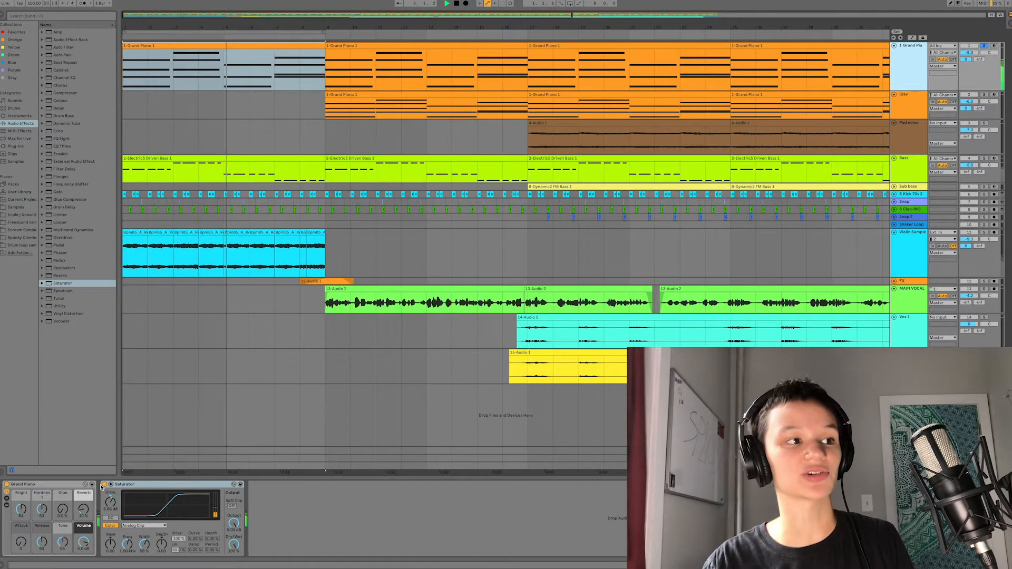
click(104, 487)
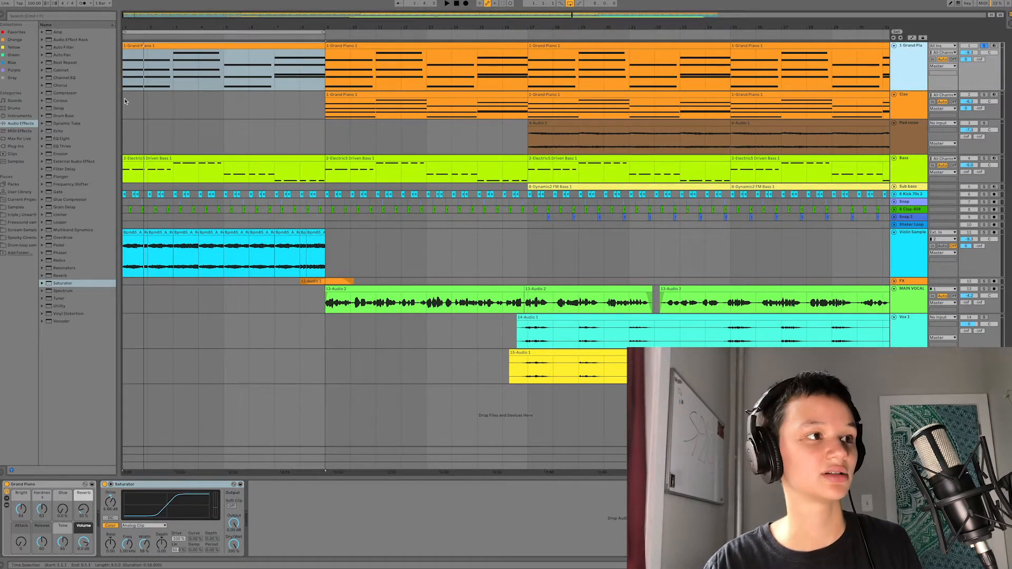
key(space)
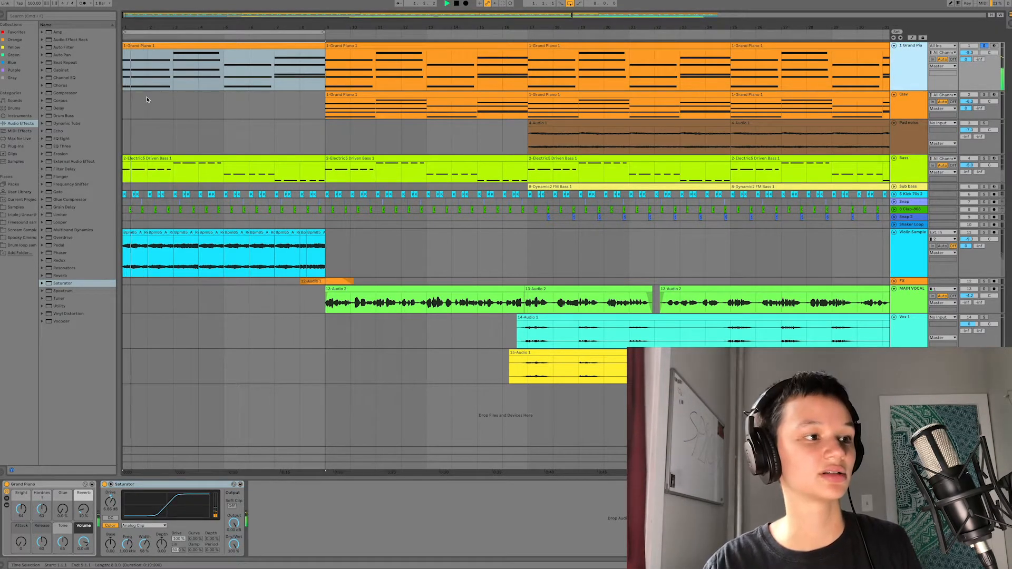
- Add a Frequency Shifter after the Saturator on the Grand Piano and raise its LFO amount while auditioning
double_click(71, 185)
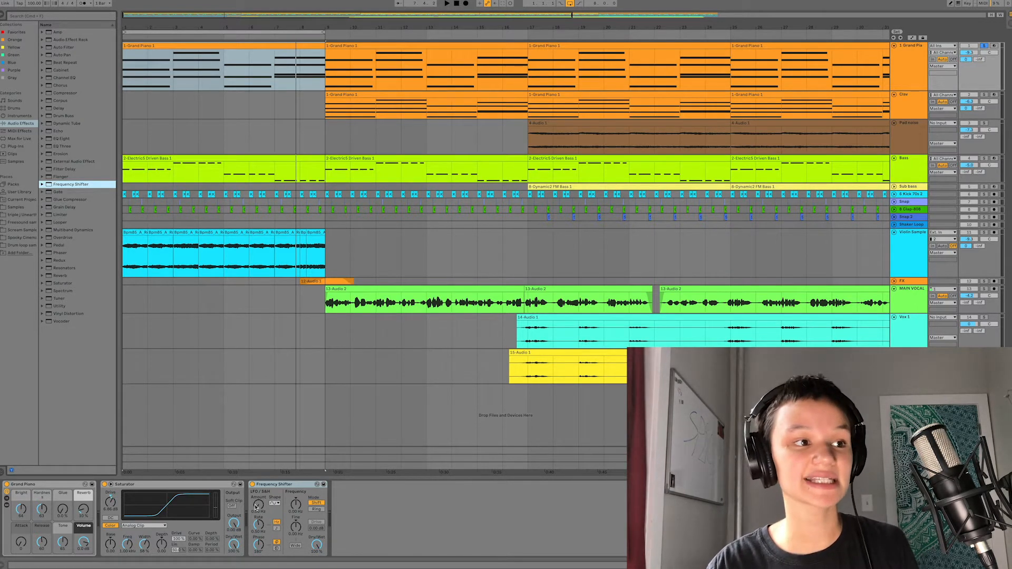
key(space)
drag(259, 505, 259, 490)
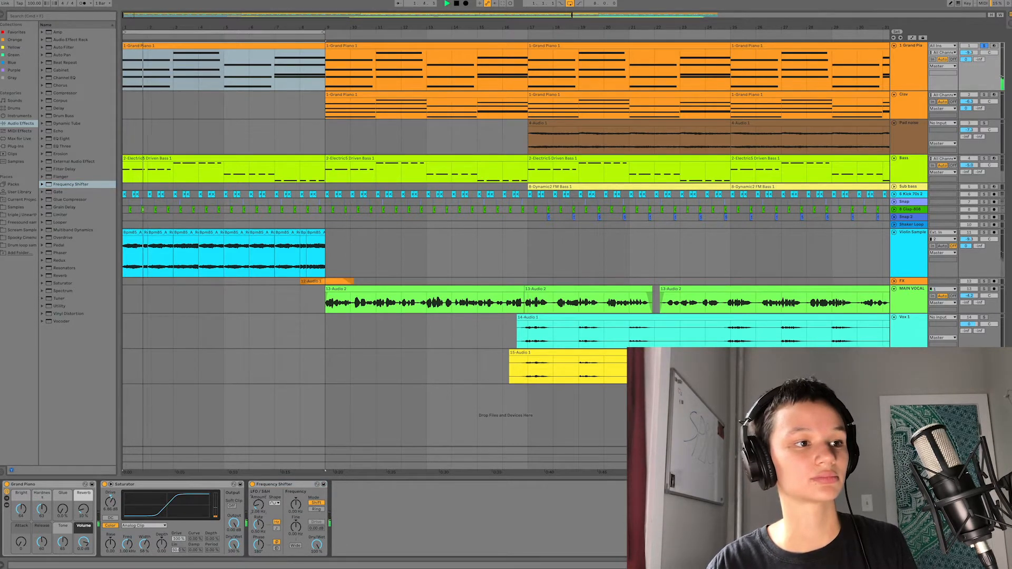
key(space)
key(space)
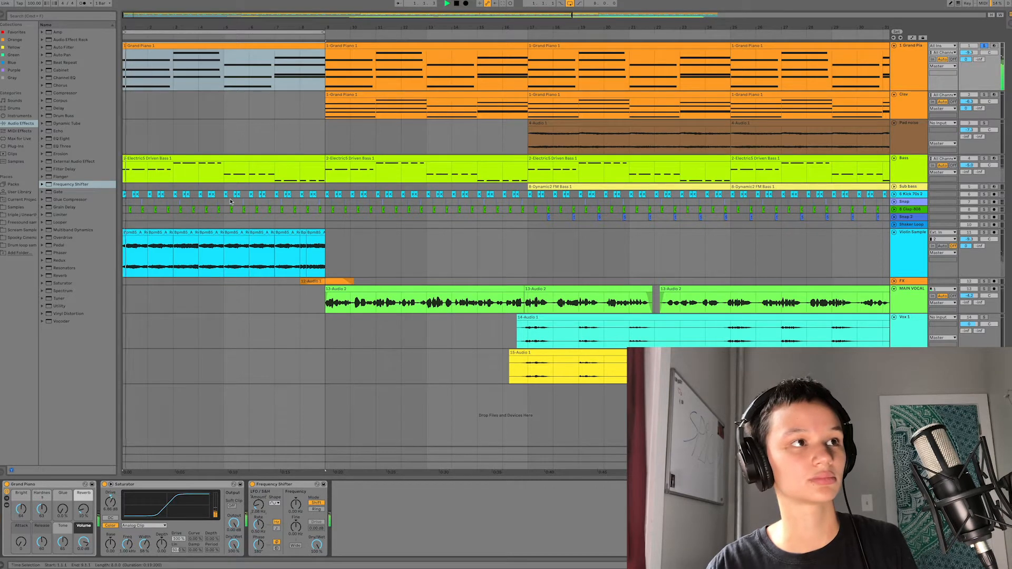
- Readjust the Frequency Shifter's LFO amount while replaying the piano from several points in its first clip
click(176, 88)
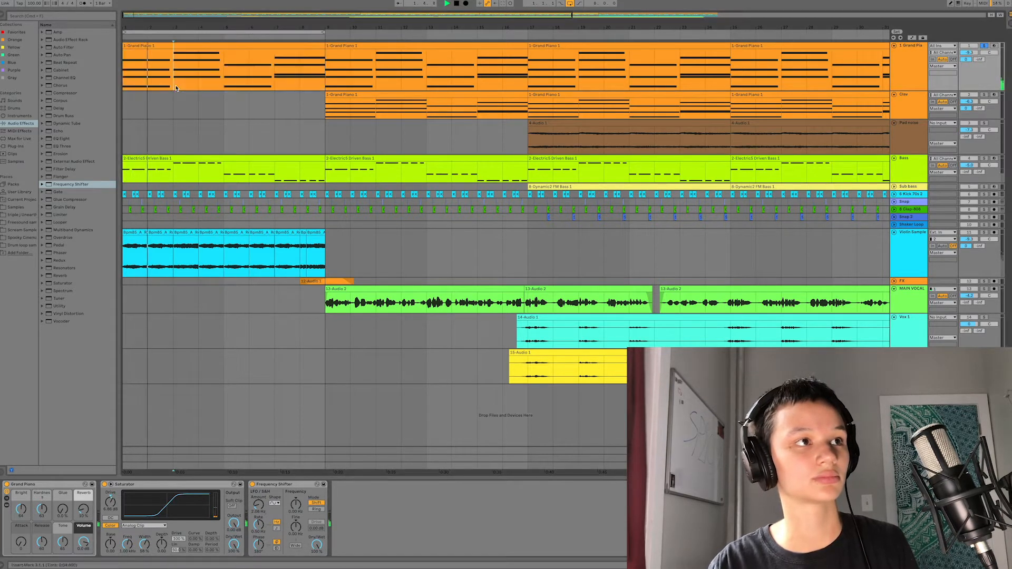
click(249, 429)
key(space)
drag(259, 509, 259, 513)
key(space)
key(space)
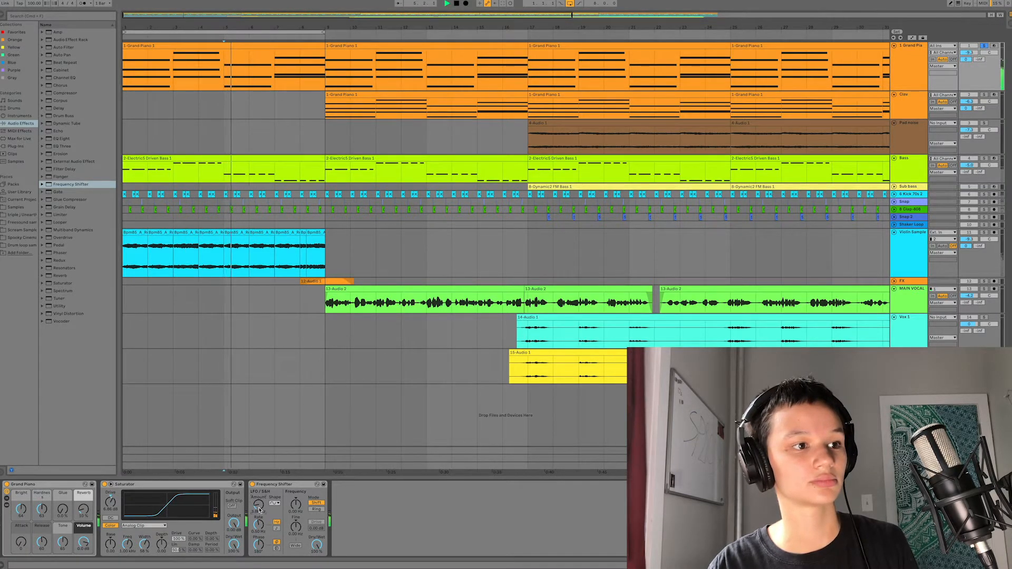
click(276, 90)
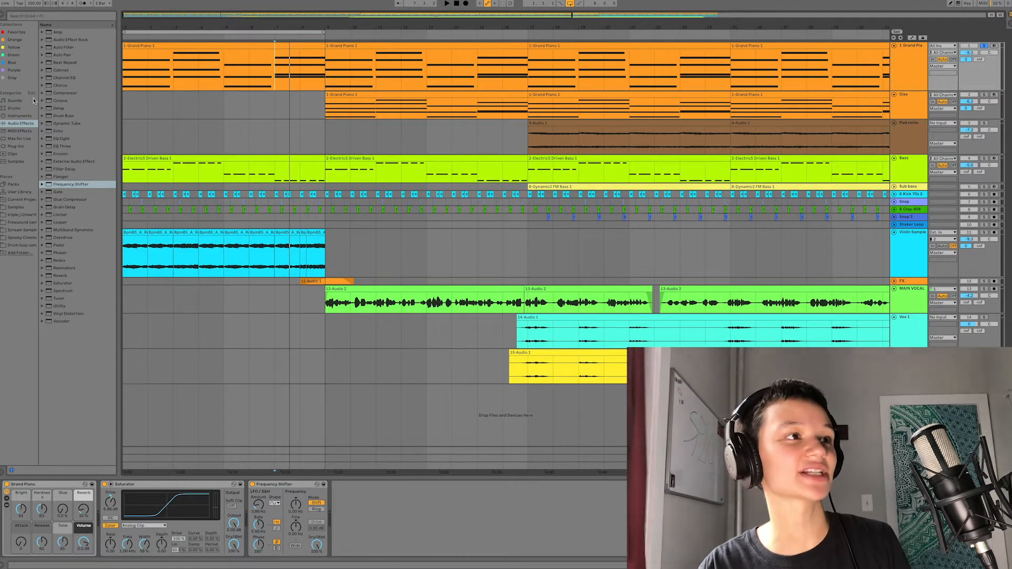
double_click(70, 85)
key(space)
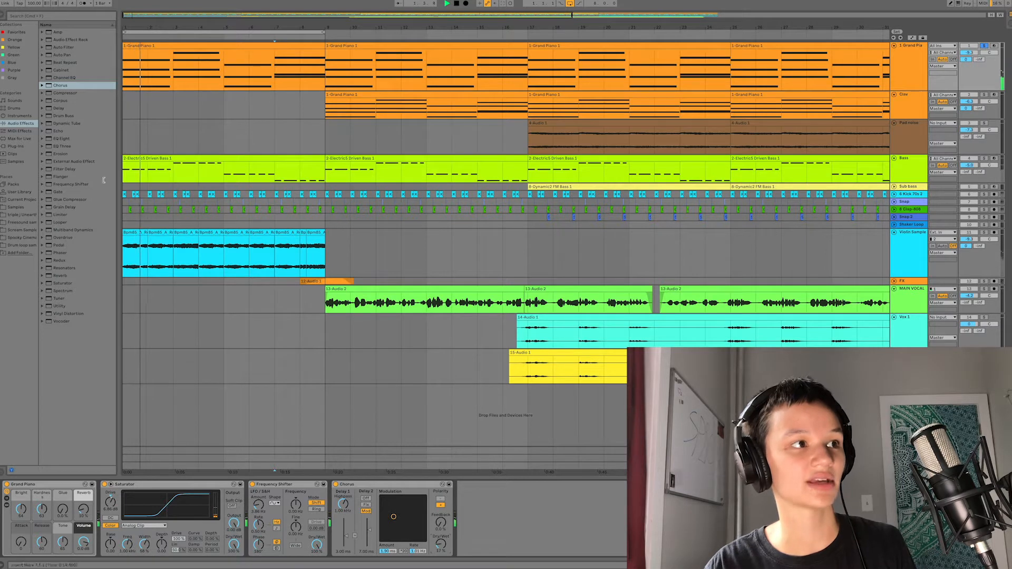
double_click(59, 278)
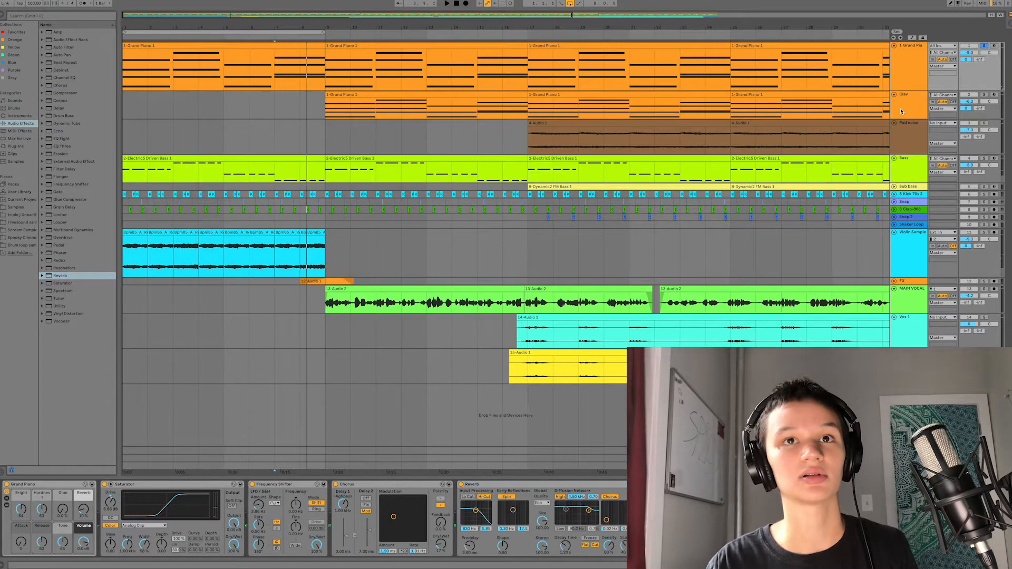
- Solo the Clav track and listen to it from the start of its first clip at bar 9
click(908, 96)
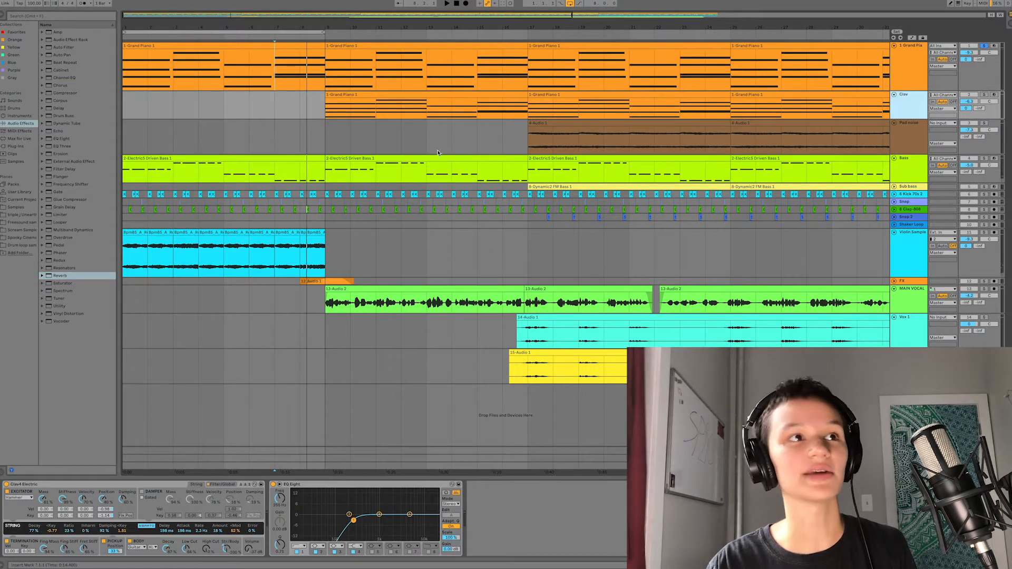
click(326, 112)
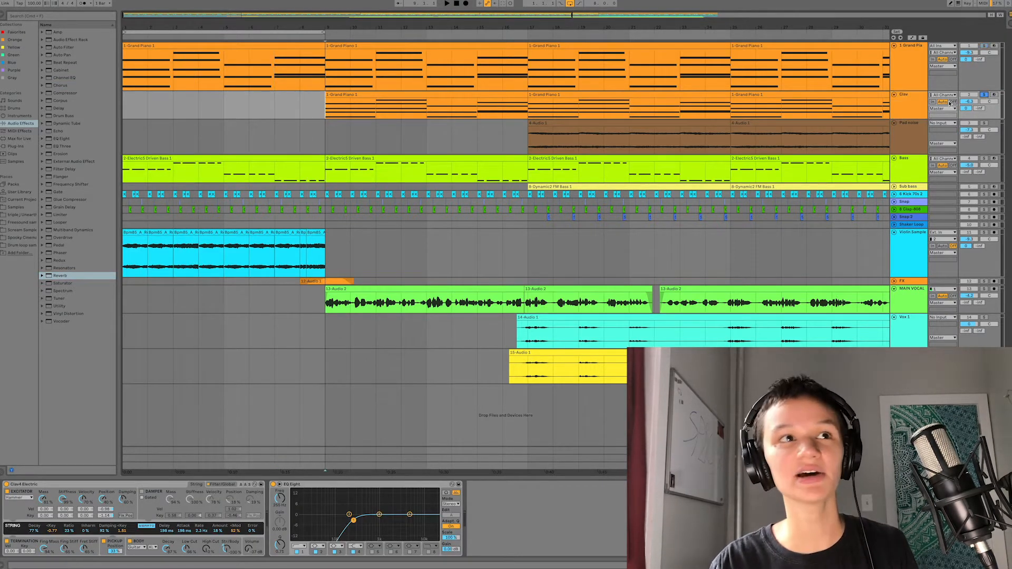
click(908, 111)
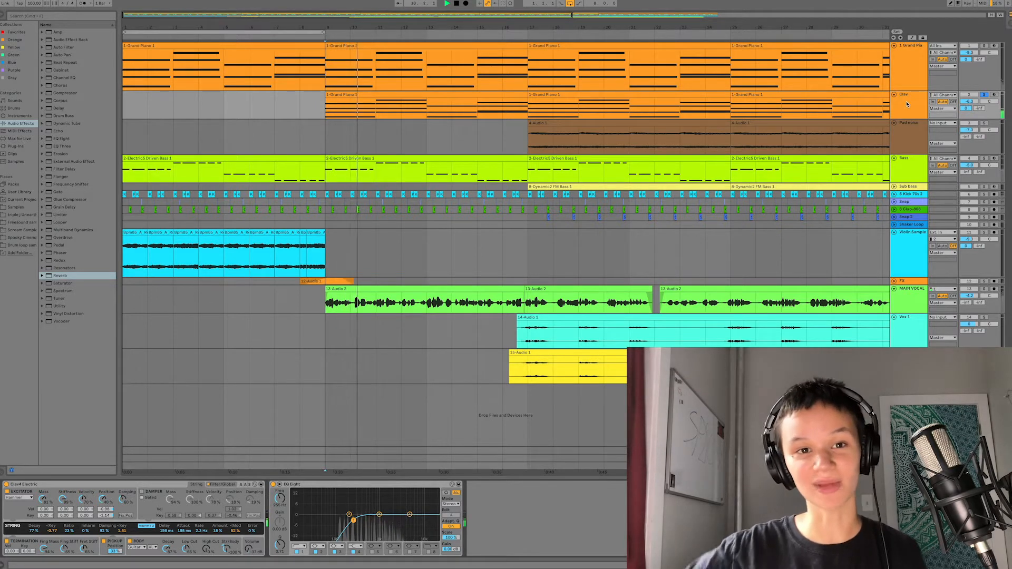
key(space)
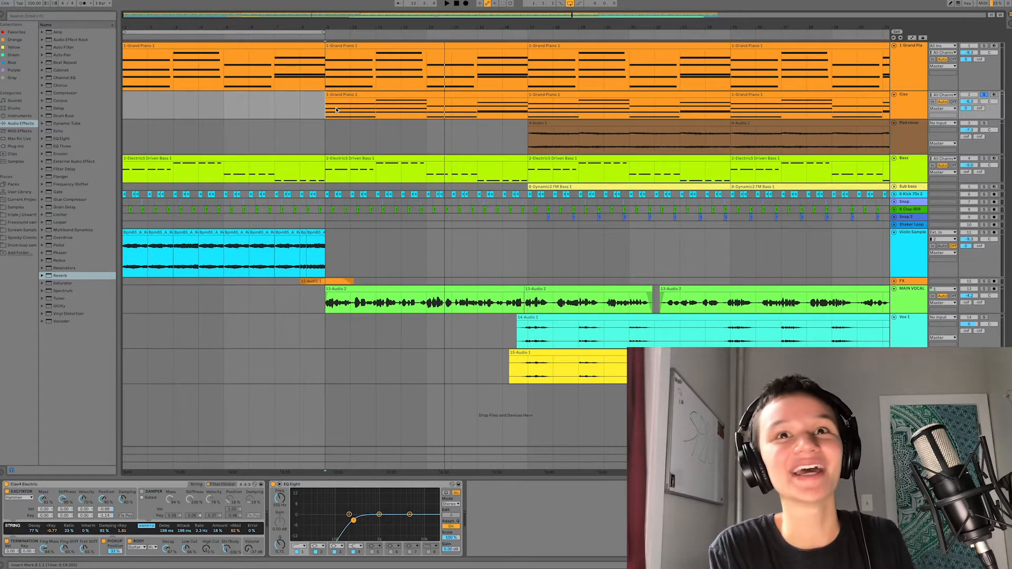
key(space)
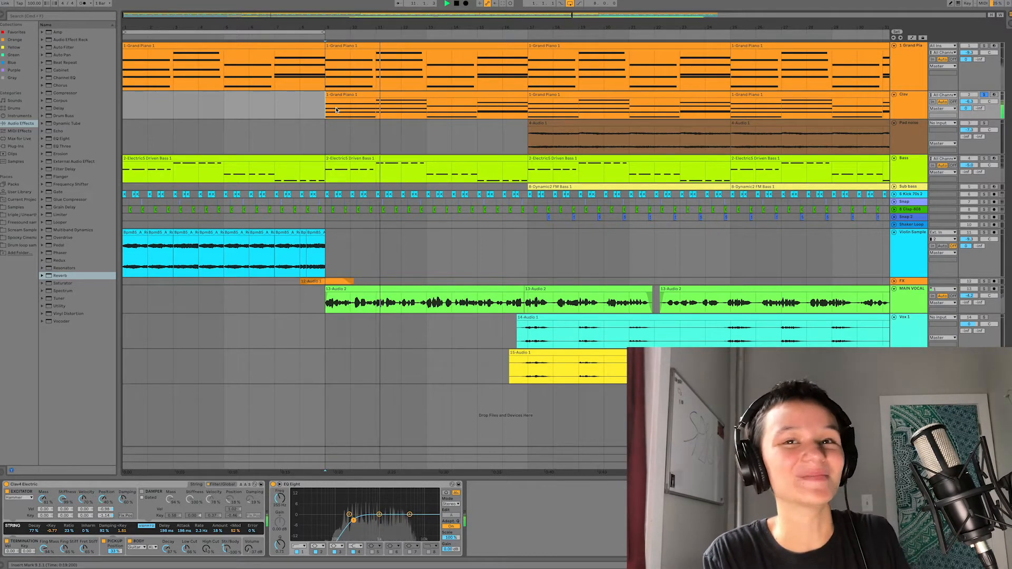
key(space)
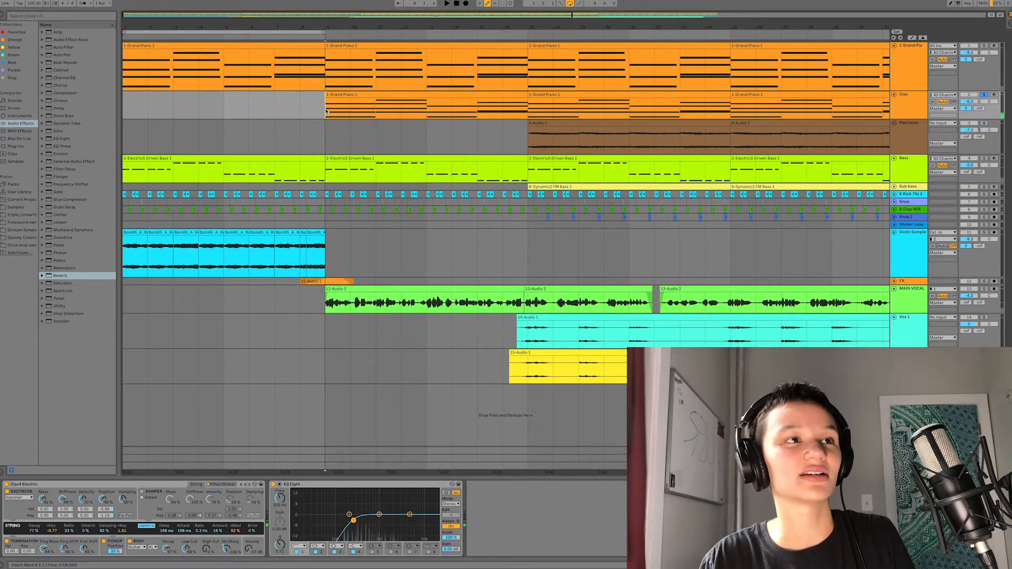
key(space)
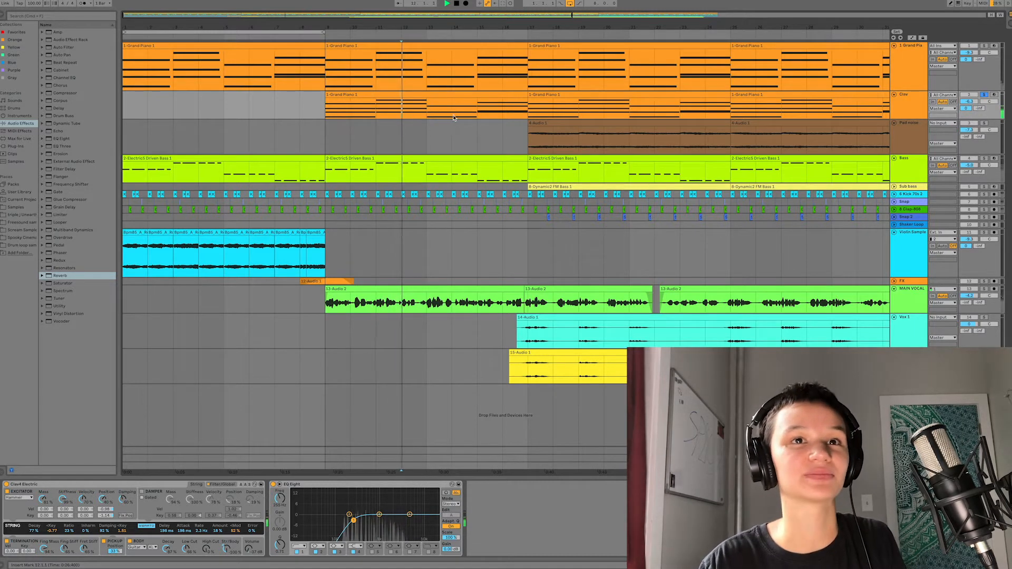
- Solo the Pad noise track from bar 17, add a Reverb to it and lower the reverb's dry/wet mix
click(517, 152)
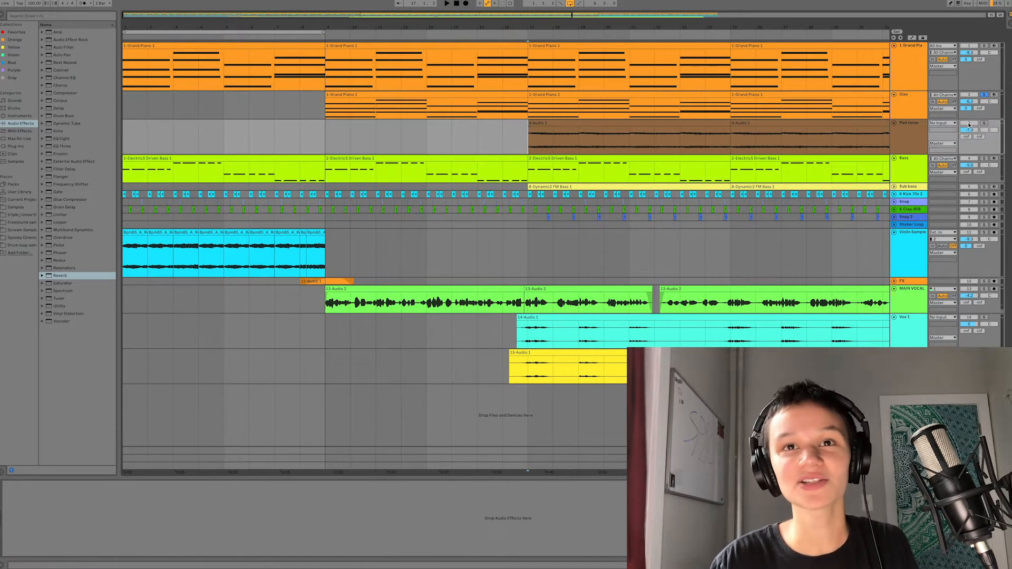
click(902, 148)
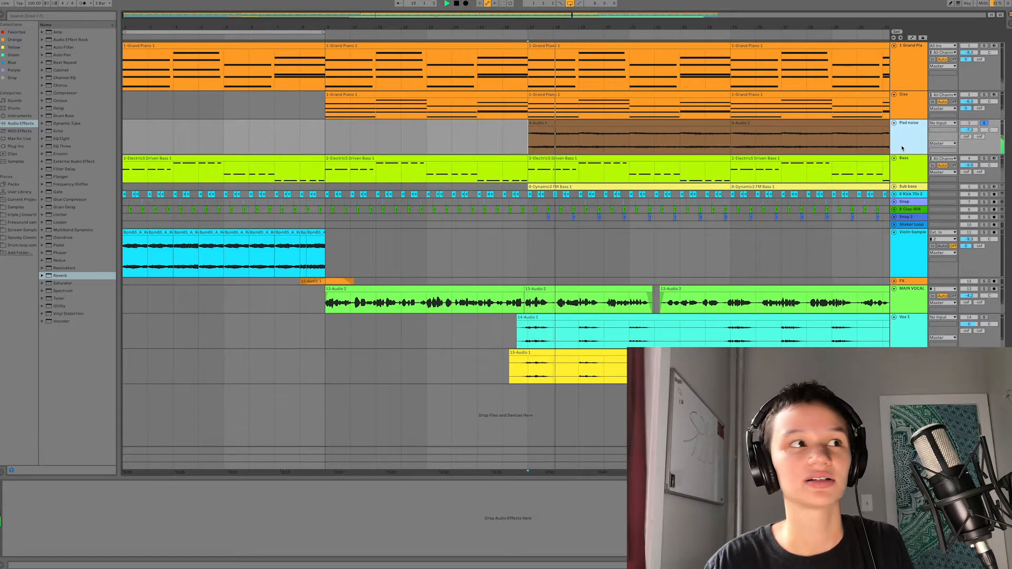
double_click(60, 275)
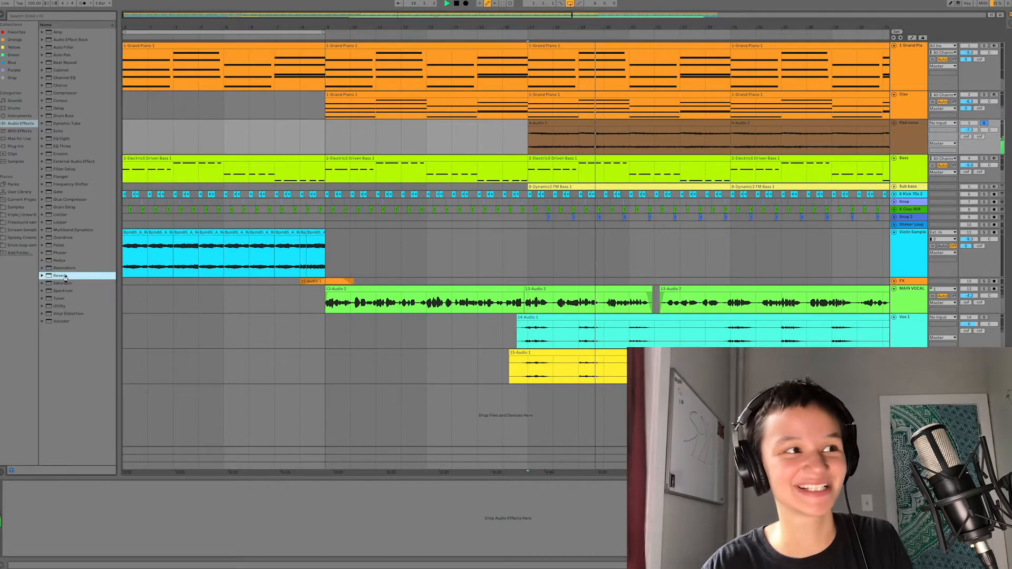
drag(190, 547, 191, 562)
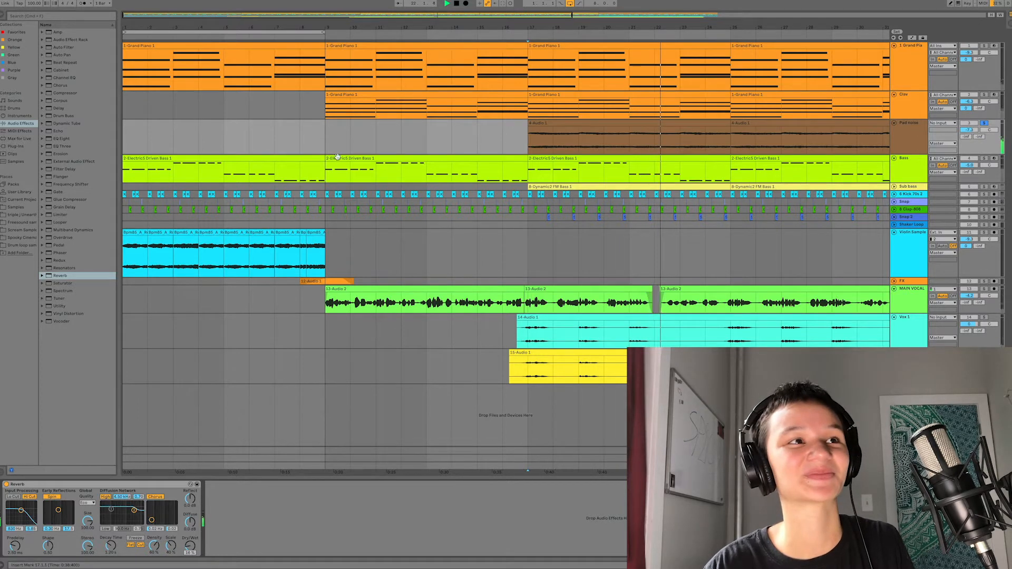
key(space)
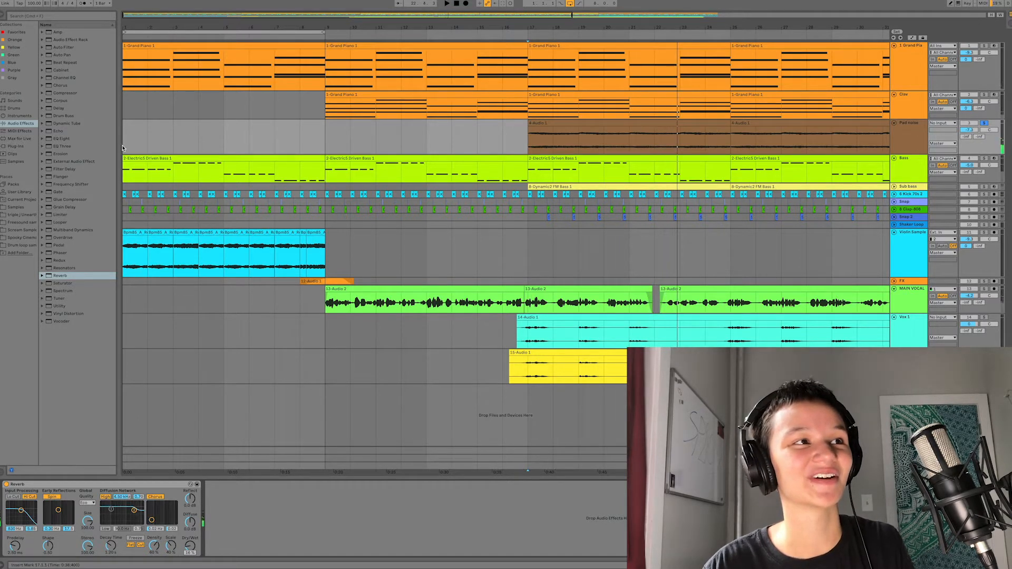
- Solo the Bass track, play it from the start and show the notes of its first clip
click(124, 143)
click(910, 171)
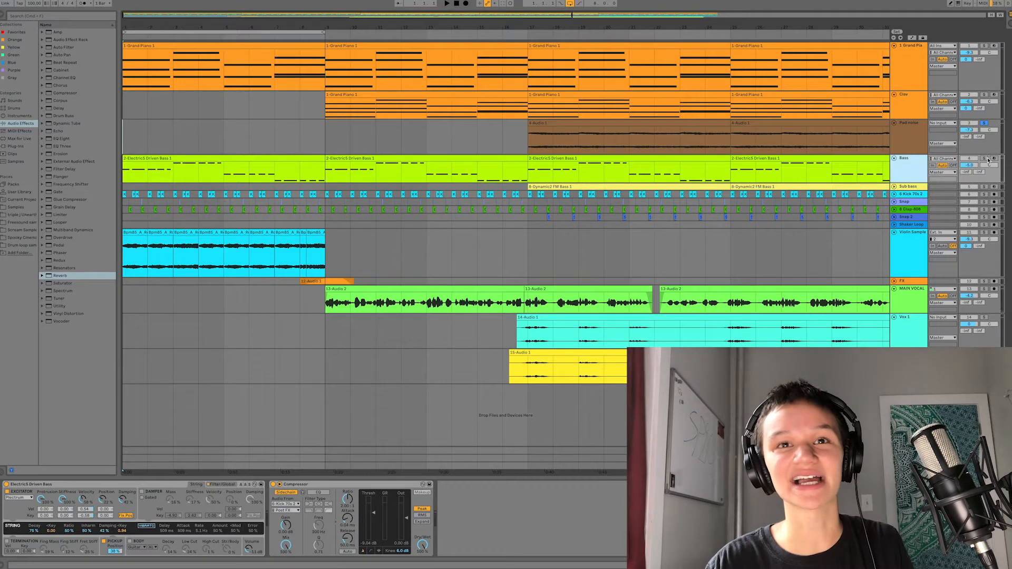
click(987, 160)
key(space)
click(257, 156)
double_click(257, 157)
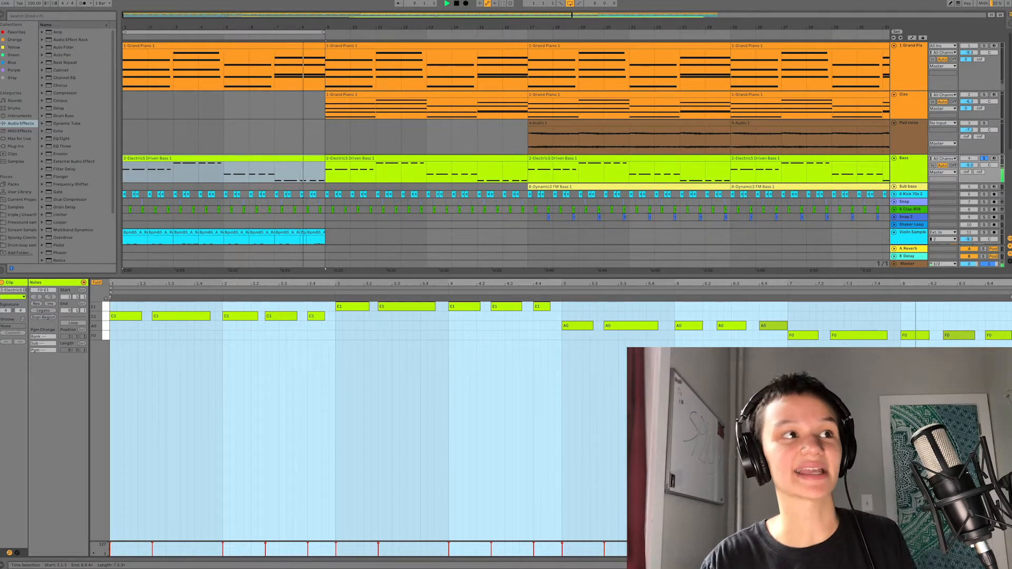
- Add an Overdrive after the Compressor on the Bass track
click(916, 169)
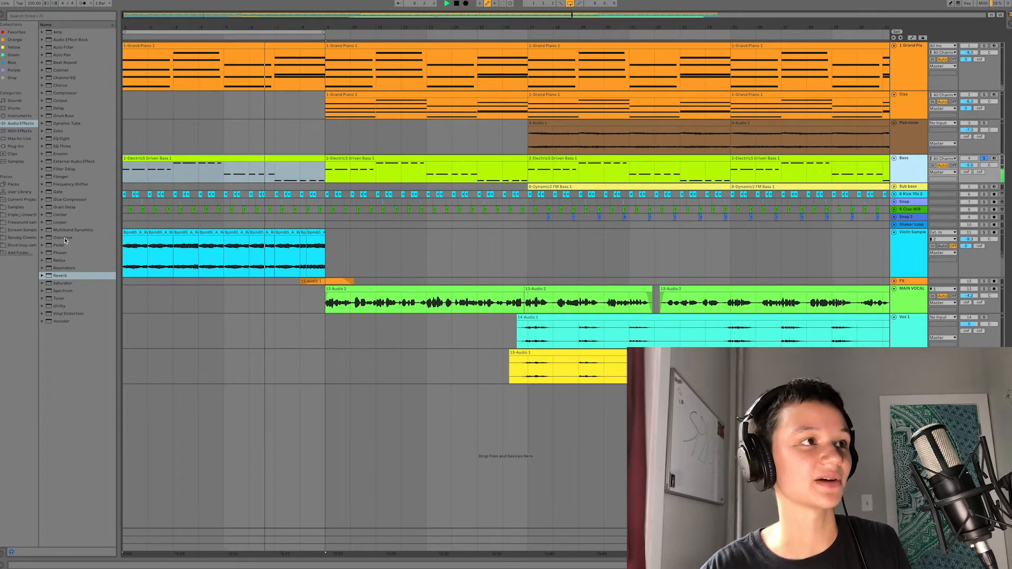
double_click(63, 238)
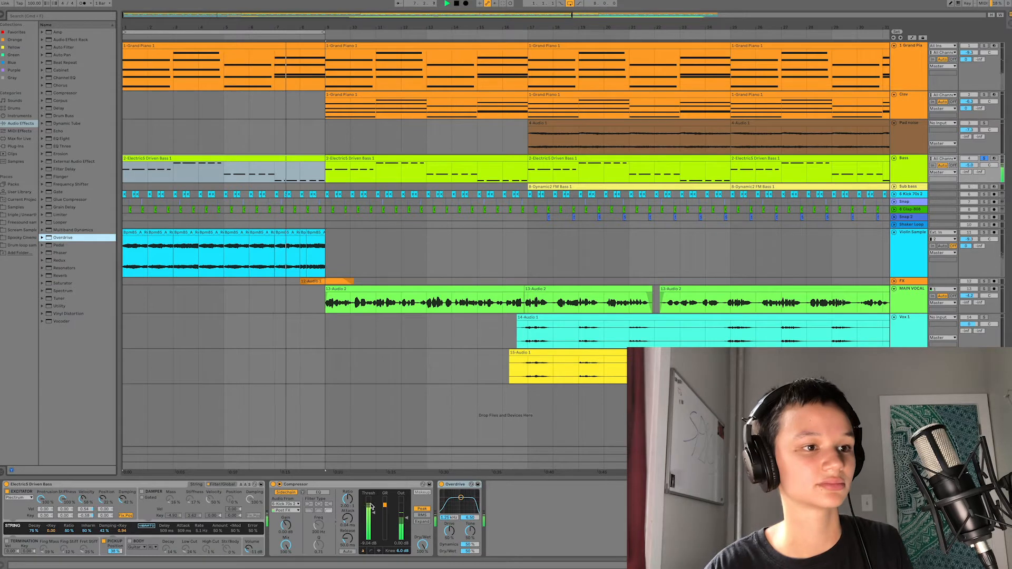
- Add a Cabinet after the Overdrive on the Bass track and play the result
drag(449, 531, 504, 548)
click(48, 71)
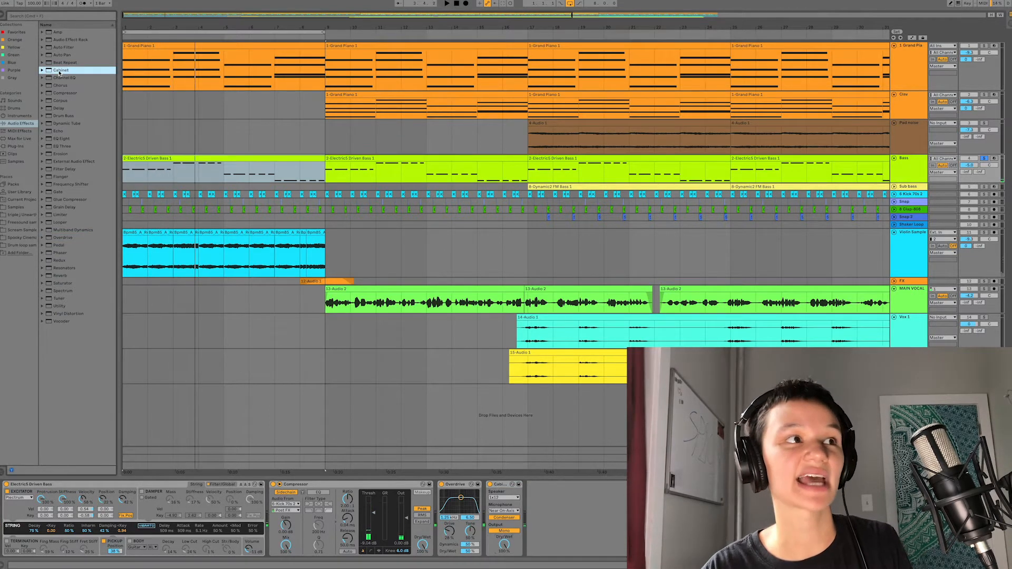
key(space)
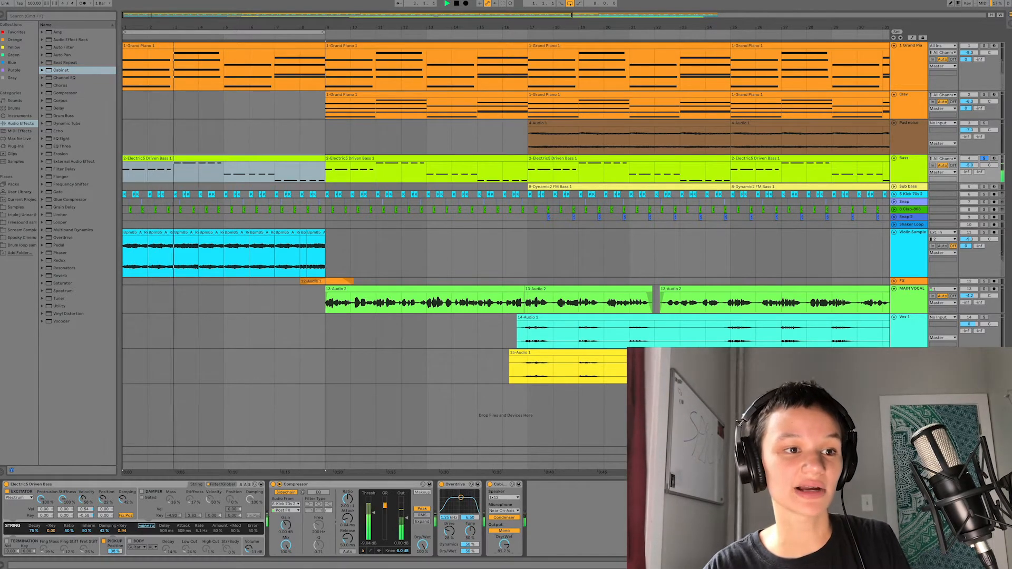
- Select the Bass track's Compressor, replay the bass from its first clip and turn the track's solo off
click(278, 497)
key(space)
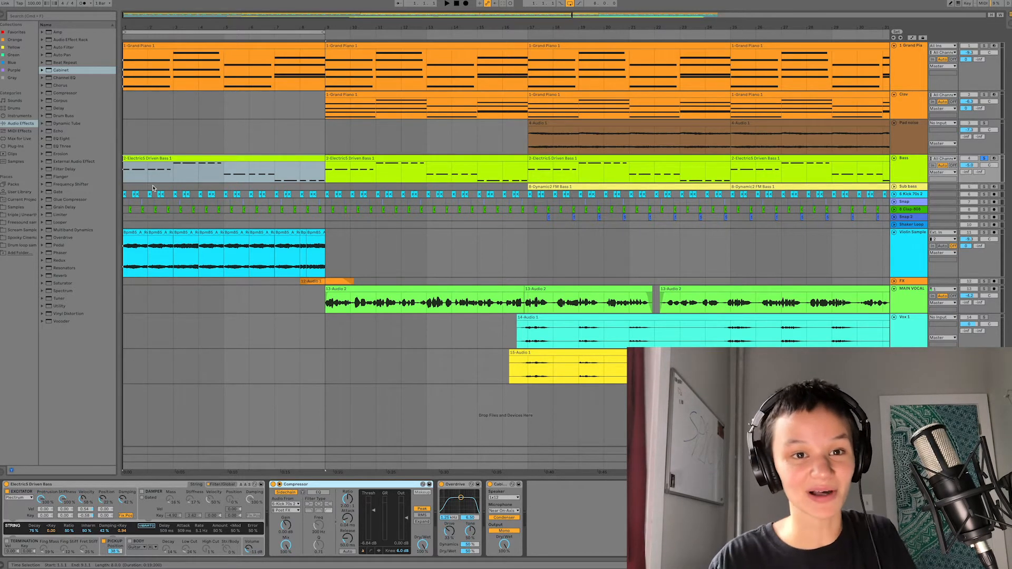
key(space)
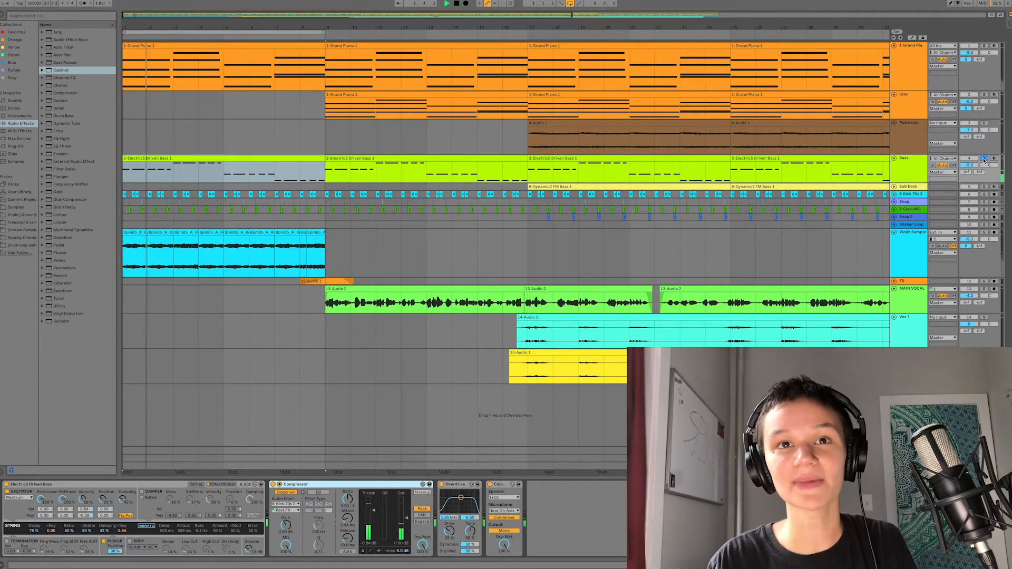
click(983, 159)
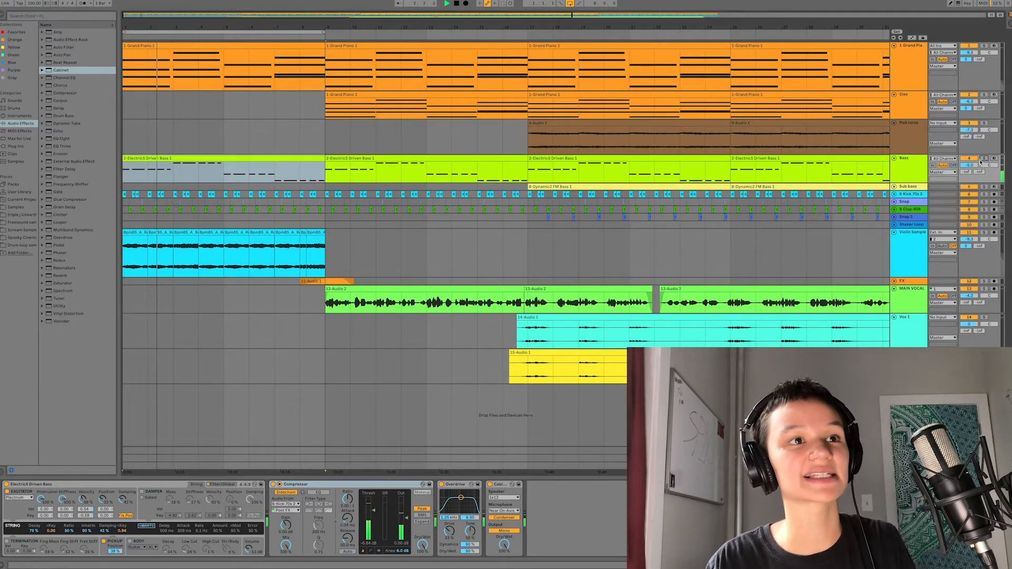
- Unfold the Sub bass track and show the notes of its first clip at bar 17
click(523, 191)
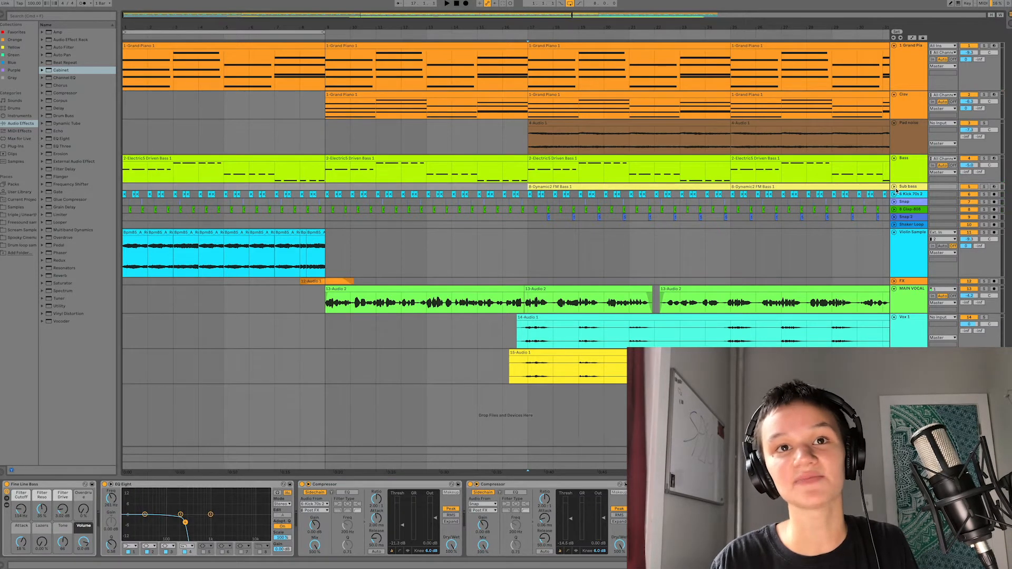
click(894, 187)
double_click(604, 185)
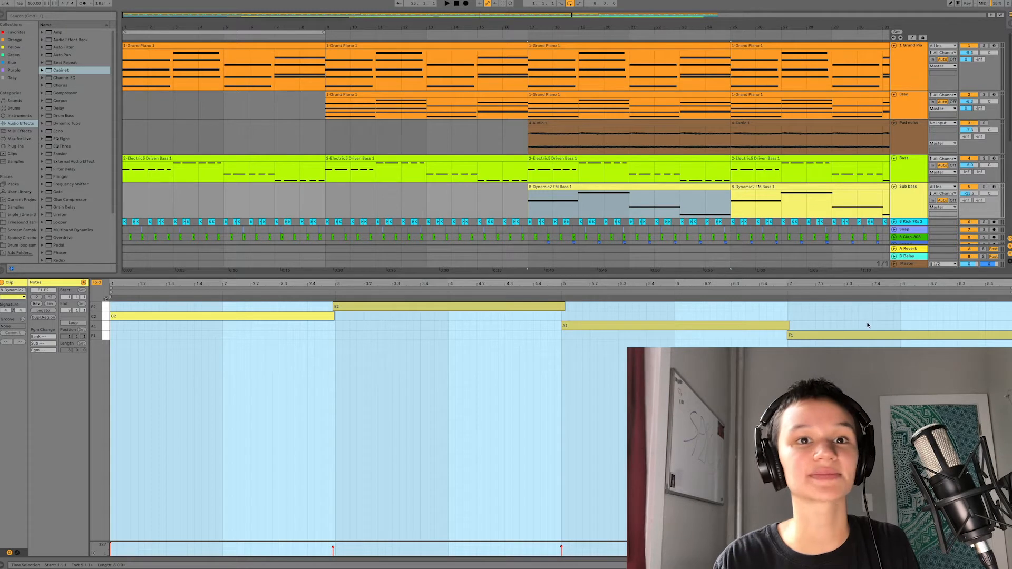
- Solo the Sub bass track, play it from its first clip and lower the track's volume
click(983, 187)
key(space)
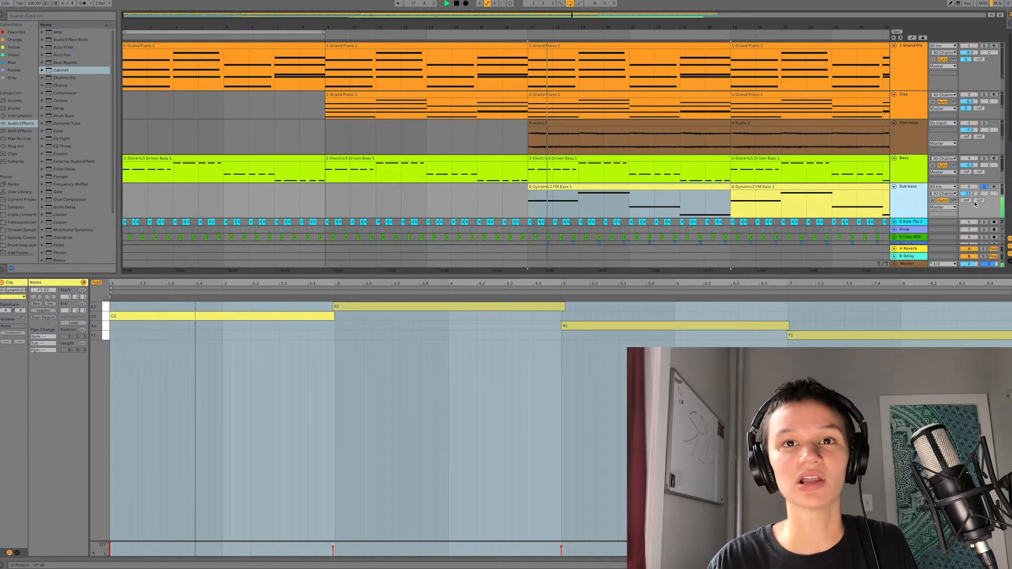
drag(969, 193, 969, 204)
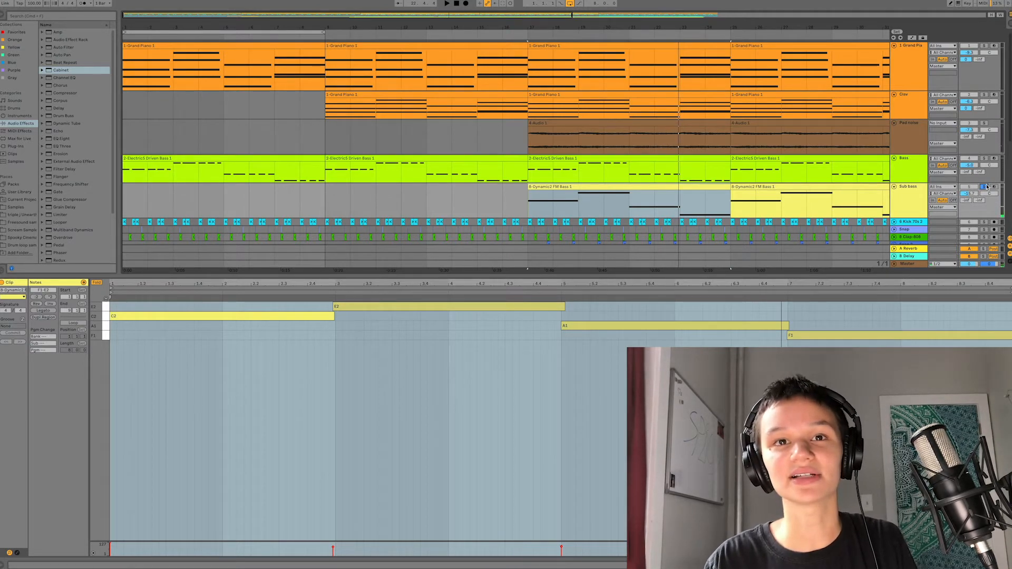
- Unfold the Kick track, solo it and listen to it from bar 9
scroll(837, 198, down, 3)
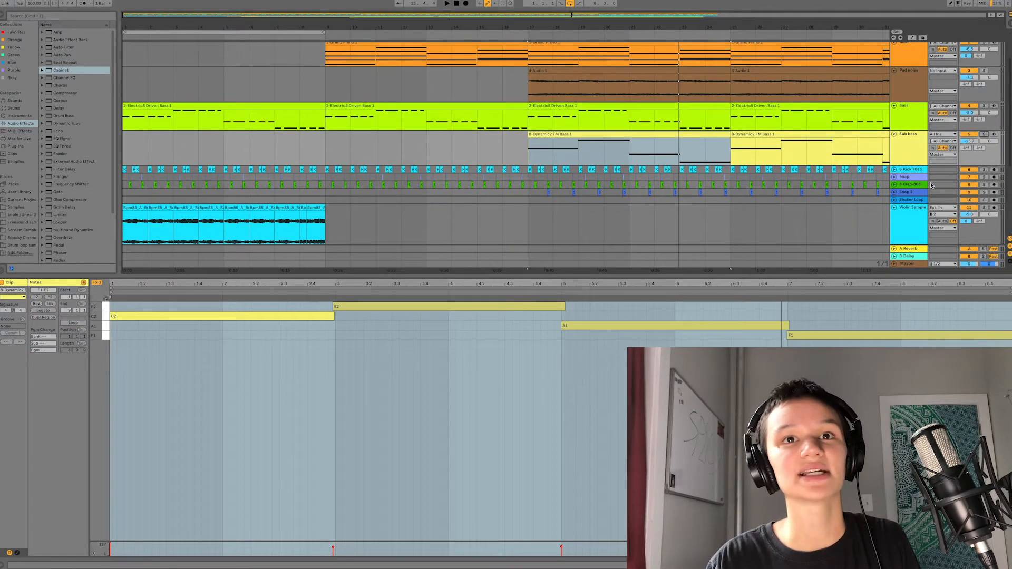
click(894, 170)
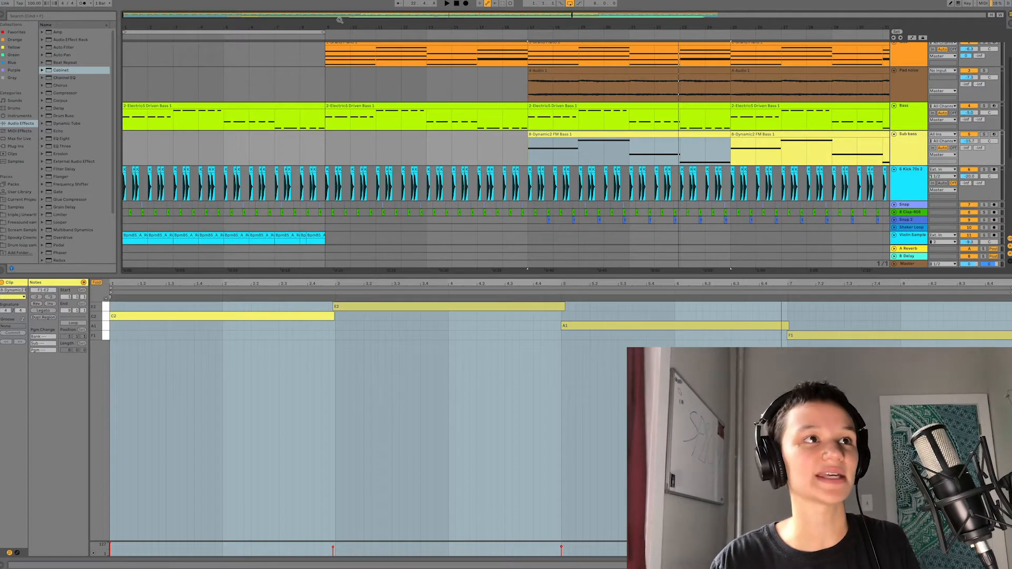
drag(491, 27, 760, 91)
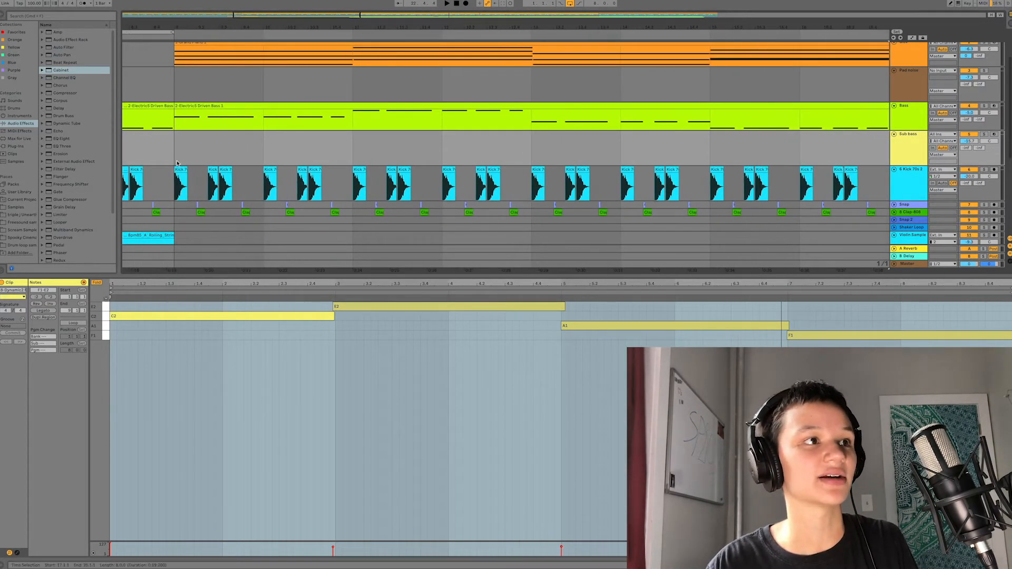
click(176, 187)
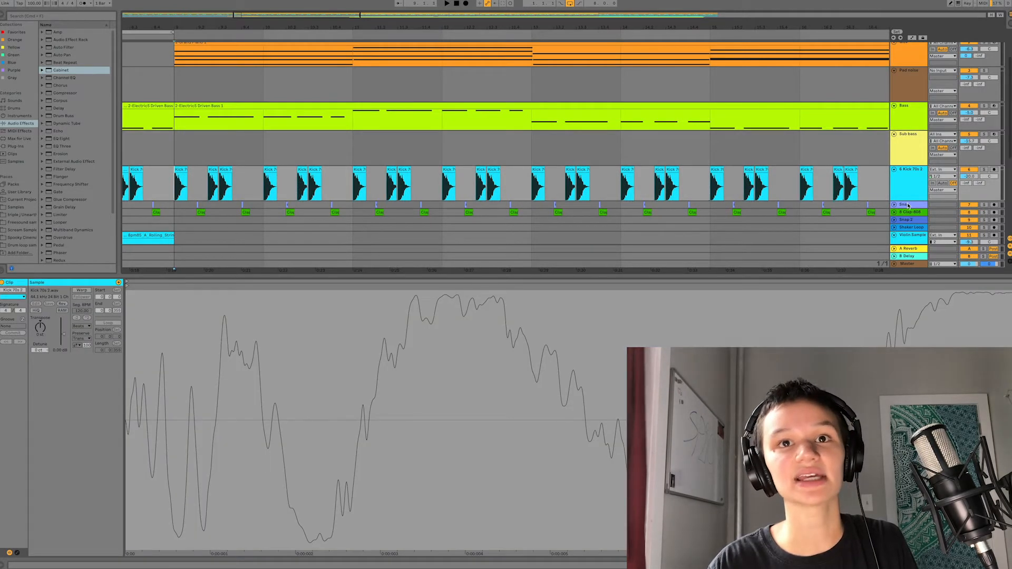
click(902, 177)
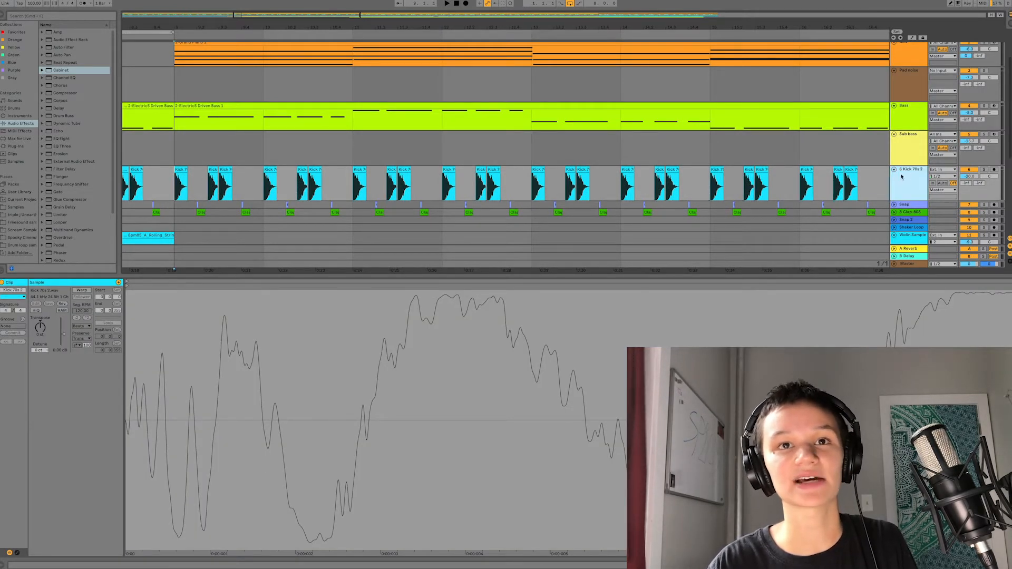
click(985, 170)
scroll(618, 187, down, 2)
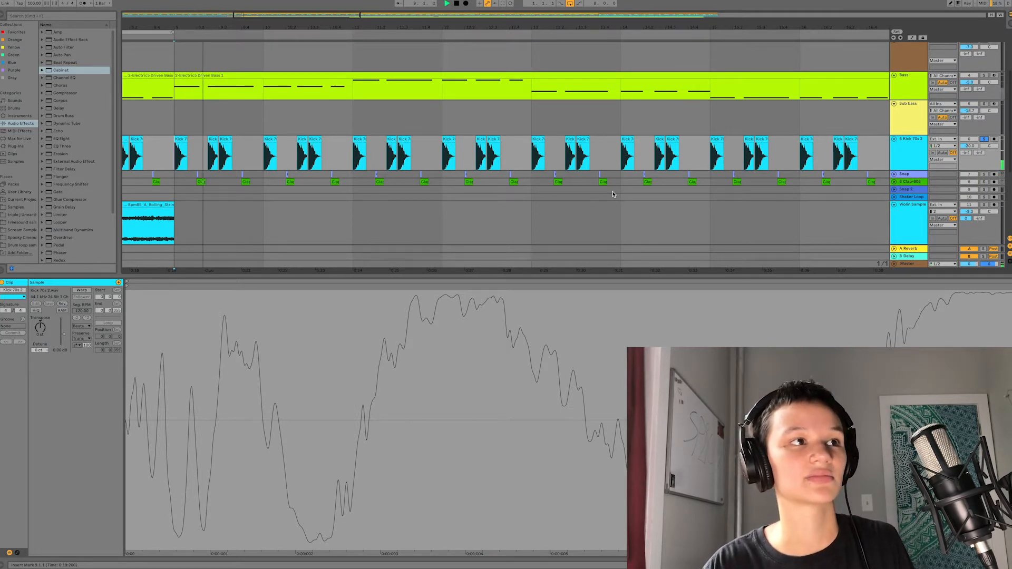
- Unfold the Snap track, solo it alongside the kick and add a Reverb to it
click(894, 175)
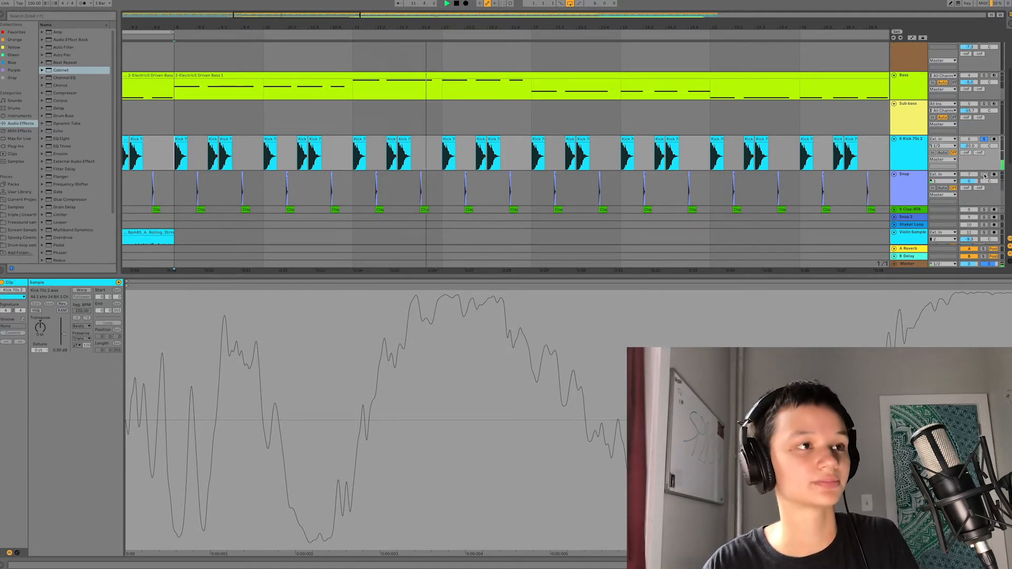
double_click(902, 191)
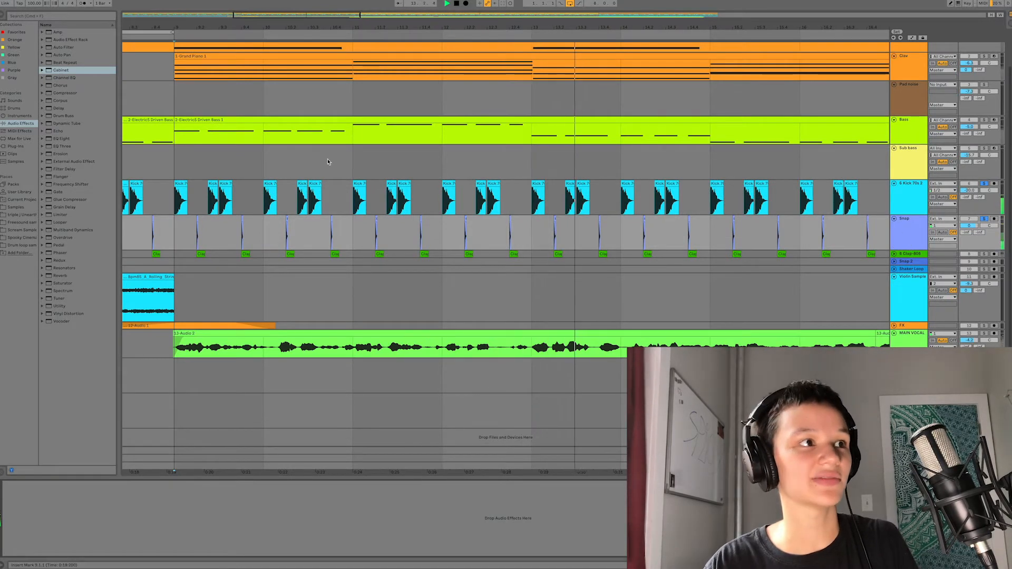
double_click(65, 277)
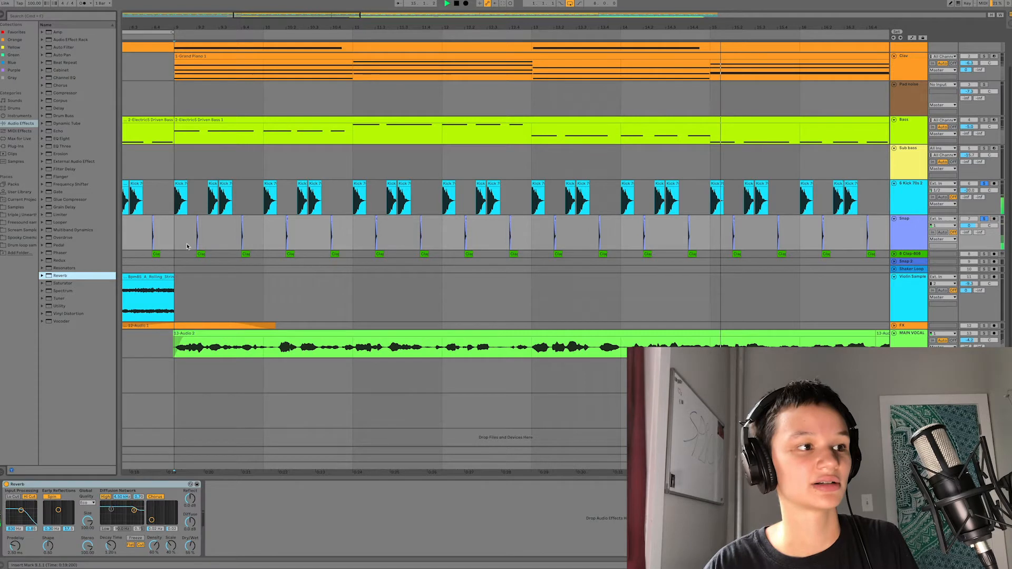
click(190, 546)
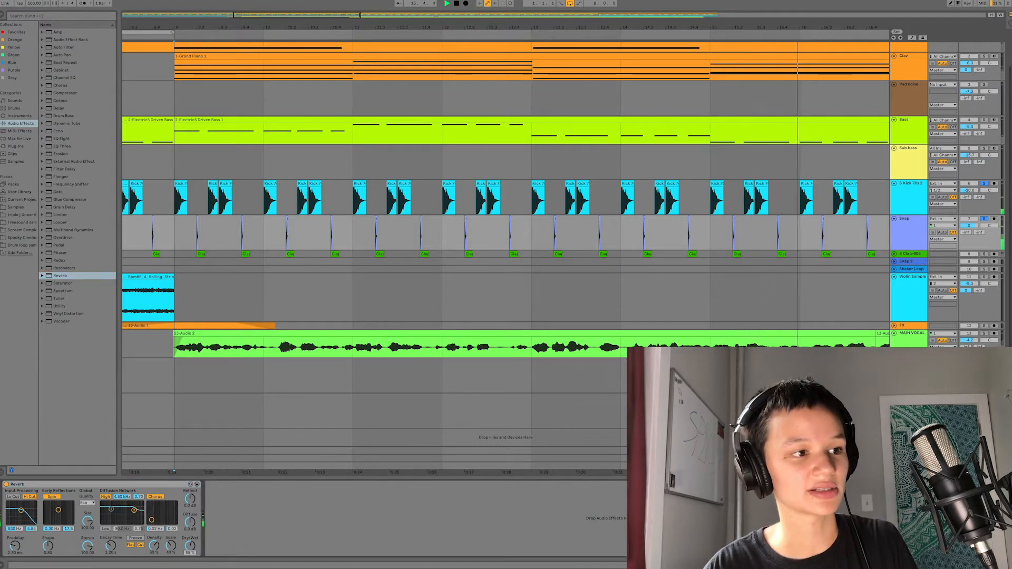
- Unfold the Clap 808 track and solo it together with the kick and snap during playback from bar 9
click(894, 255)
scroll(190, 251, down, 1)
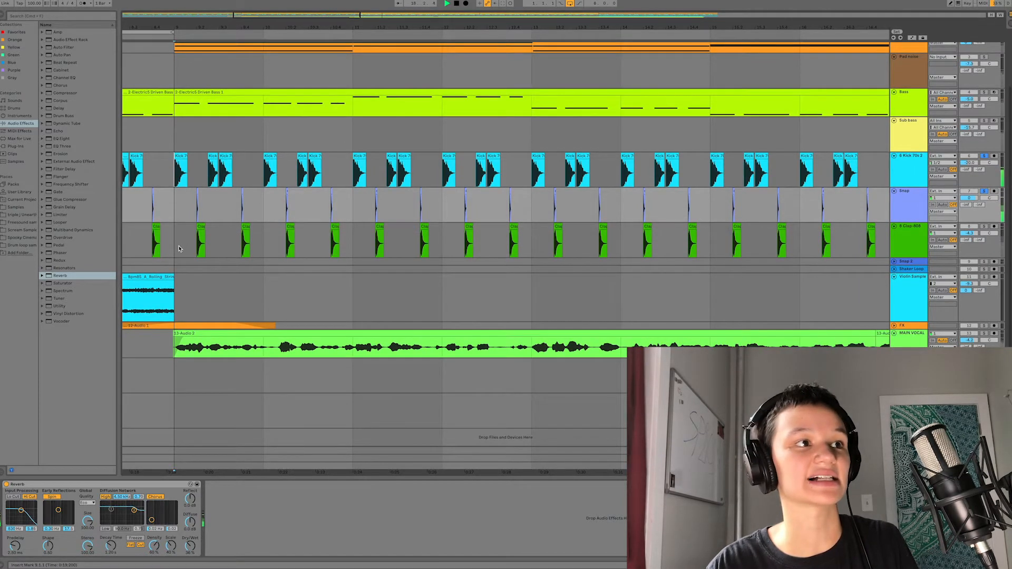
click(179, 249)
click(984, 226)
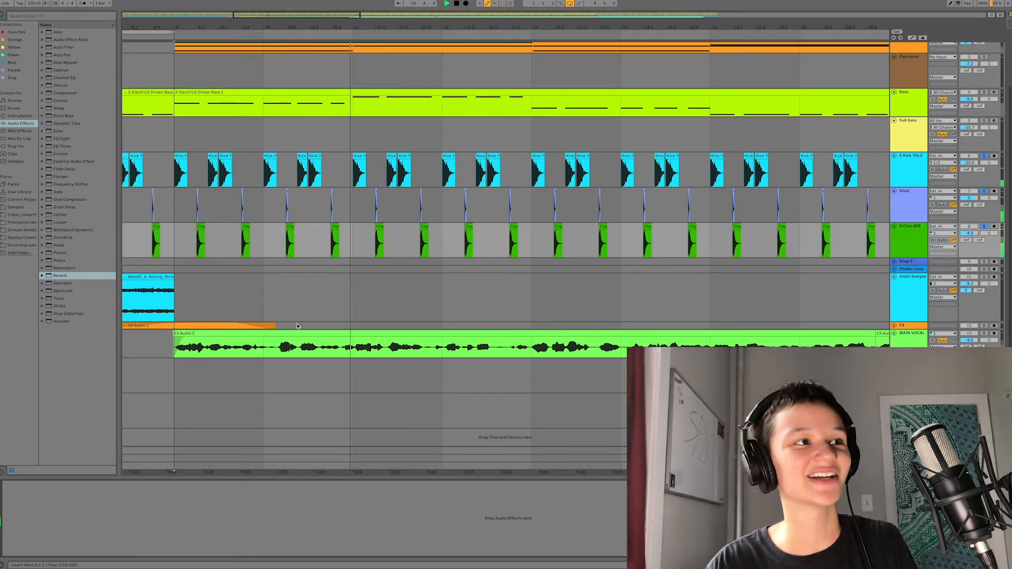
- Add a Reverb to the Clap 808 track, lower the reverb's dry/wet mix and replay the drums
click(56, 278)
double_click(55, 279)
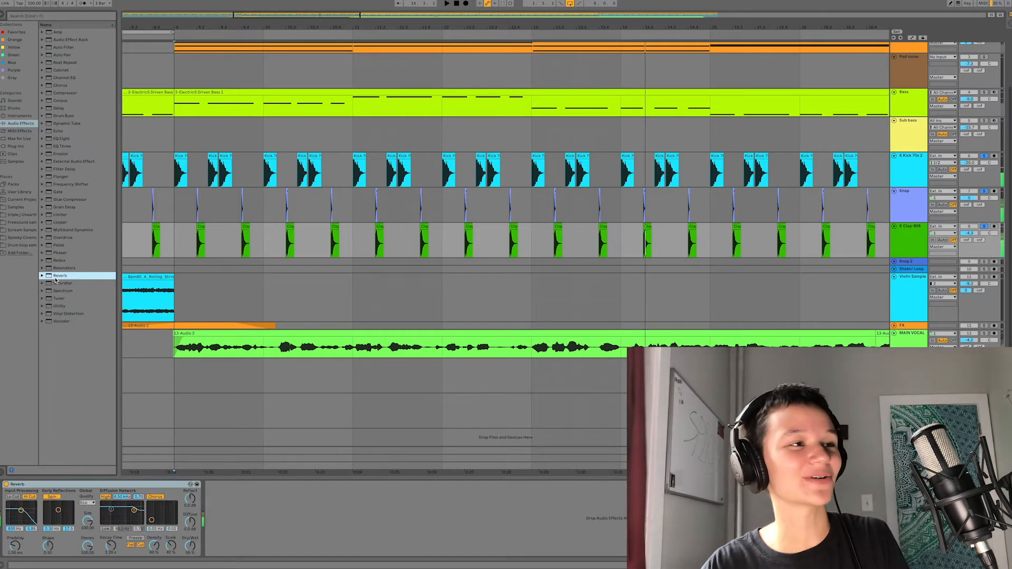
drag(189, 545, 189, 565)
key(space)
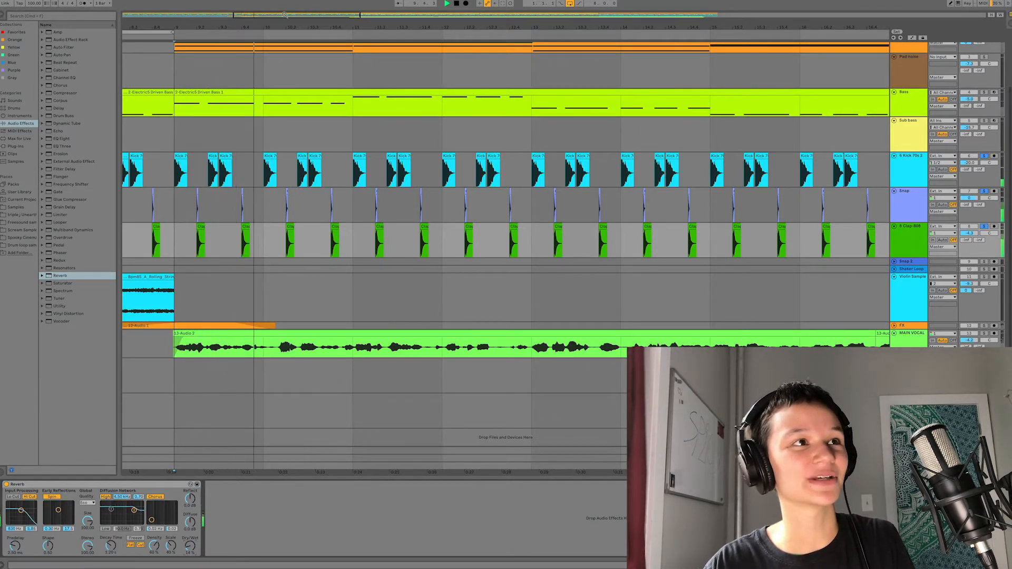
- Unfold and solo the Snap 2 track, add a Reverb to it and listen to it with the other drums
scroll(220, 308, right, 12)
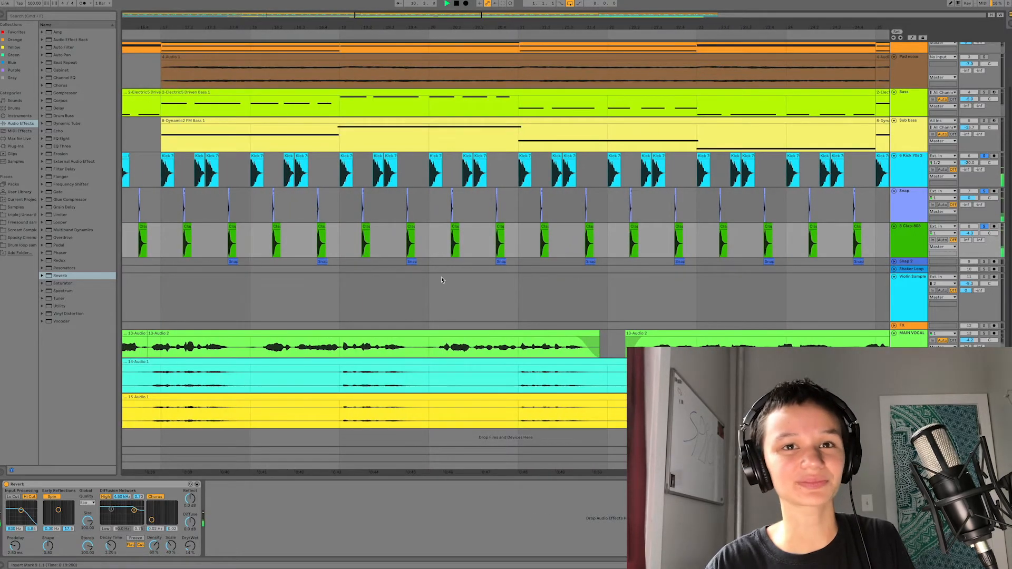
click(894, 262)
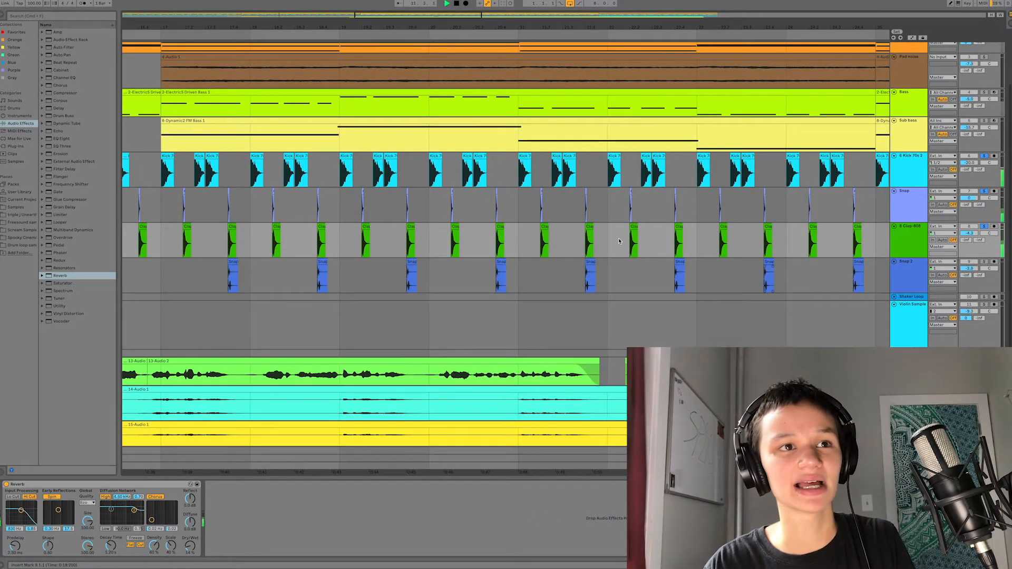
click(899, 282)
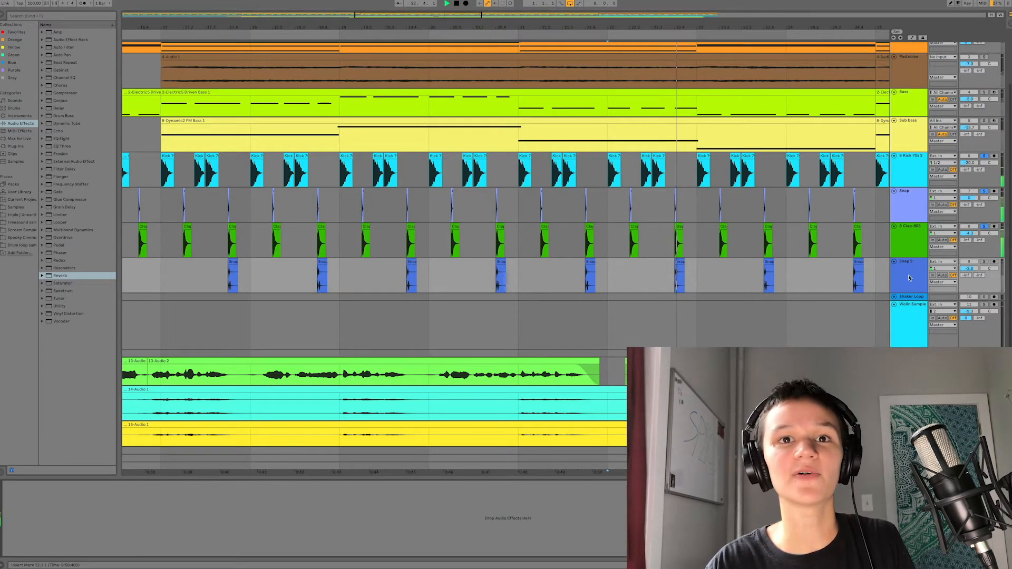
click(909, 278)
key(space)
key(space)
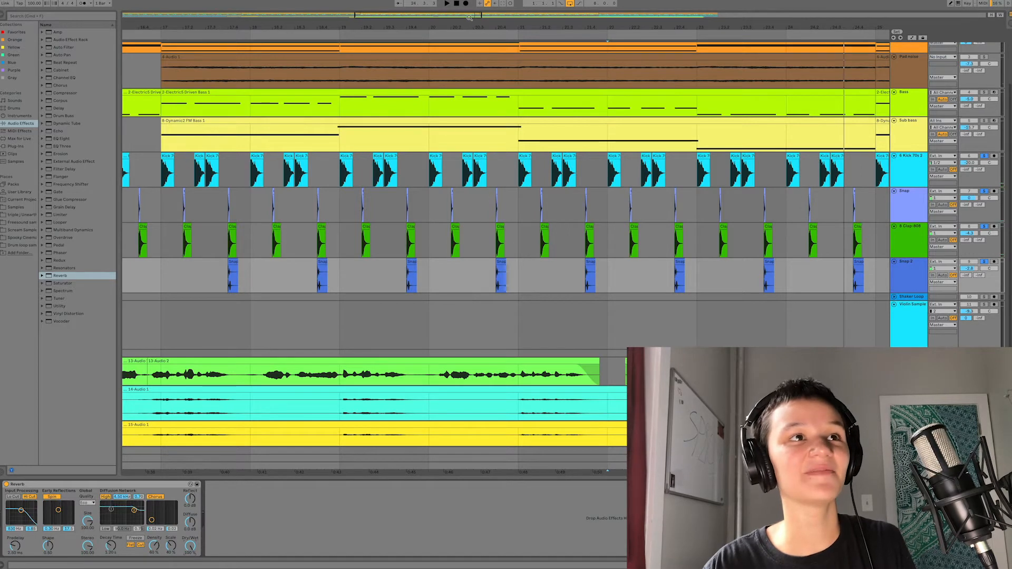
- Unfold the Shaker Loop track and listen to it with the other drums from its first clip at bar 33
scroll(506, 247, right, 10)
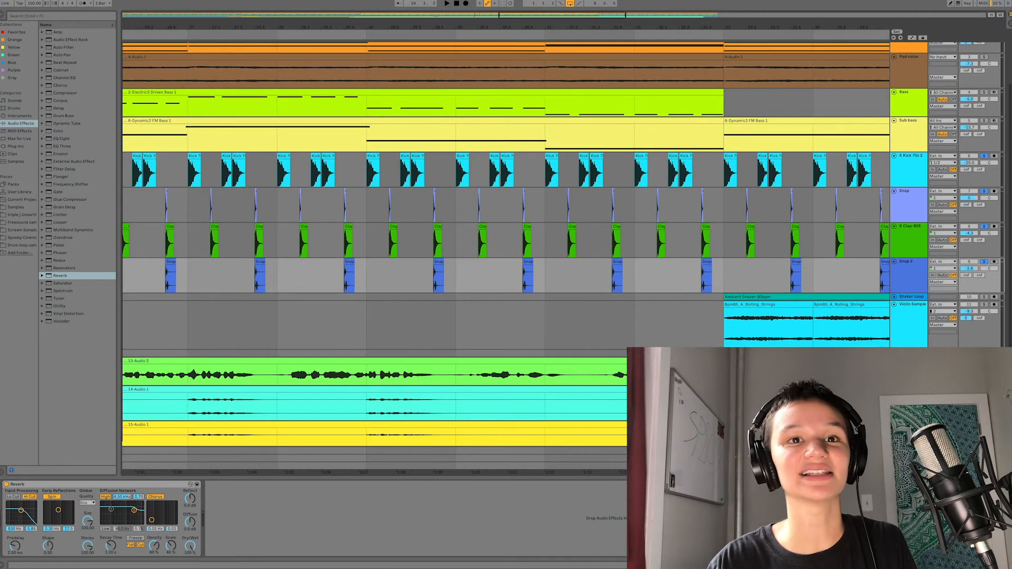
click(893, 298)
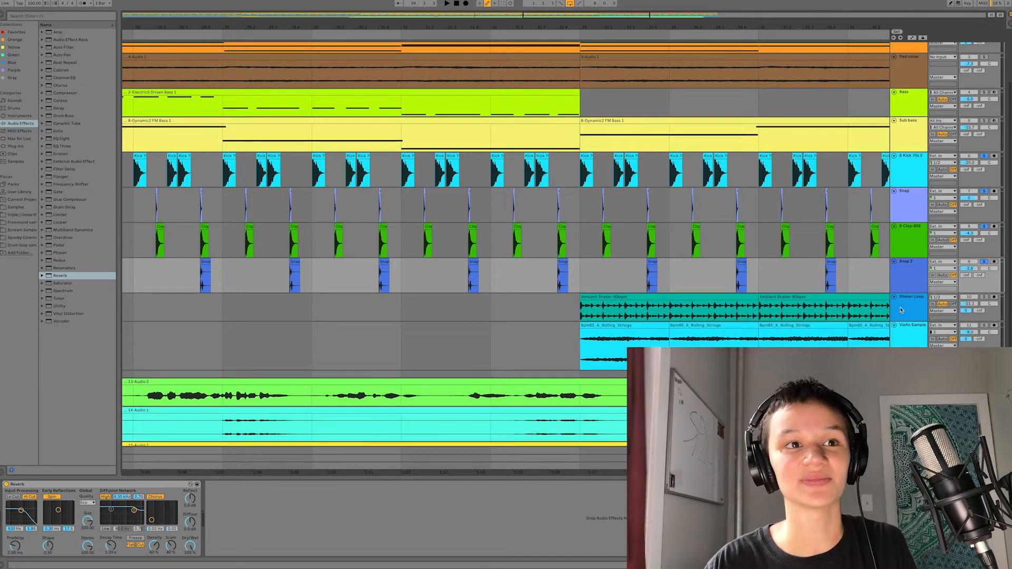
click(902, 310)
click(579, 307)
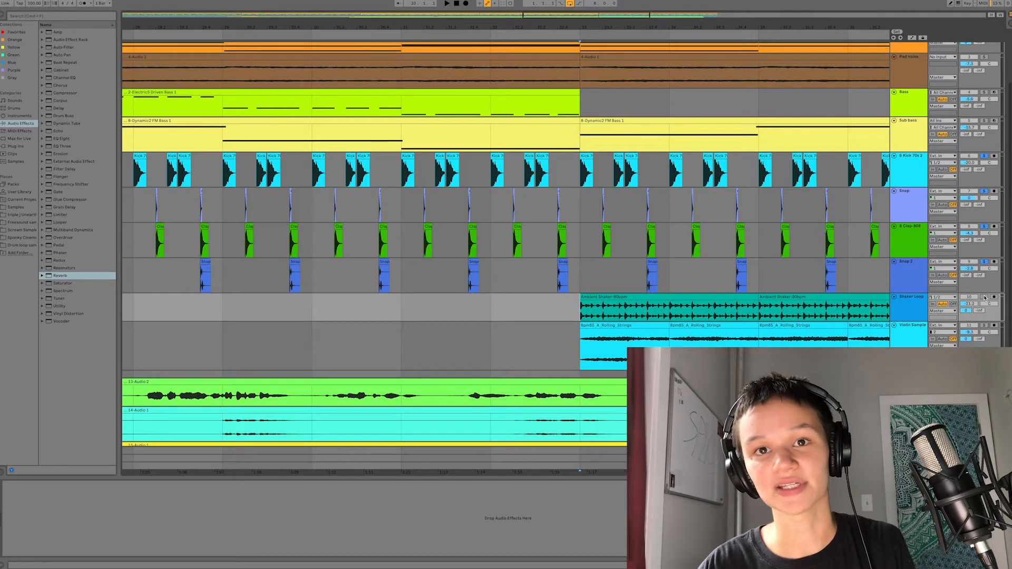
key(space)
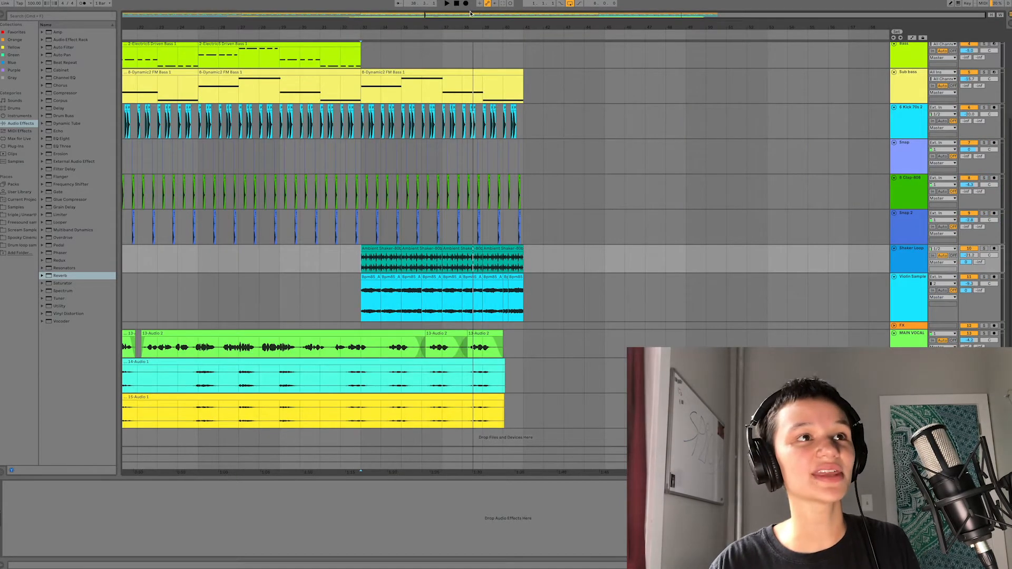
- Solo the Violin Sample track and listen to it from its clips at bar 33
key(plus)
drag(402, 15, 402, 33)
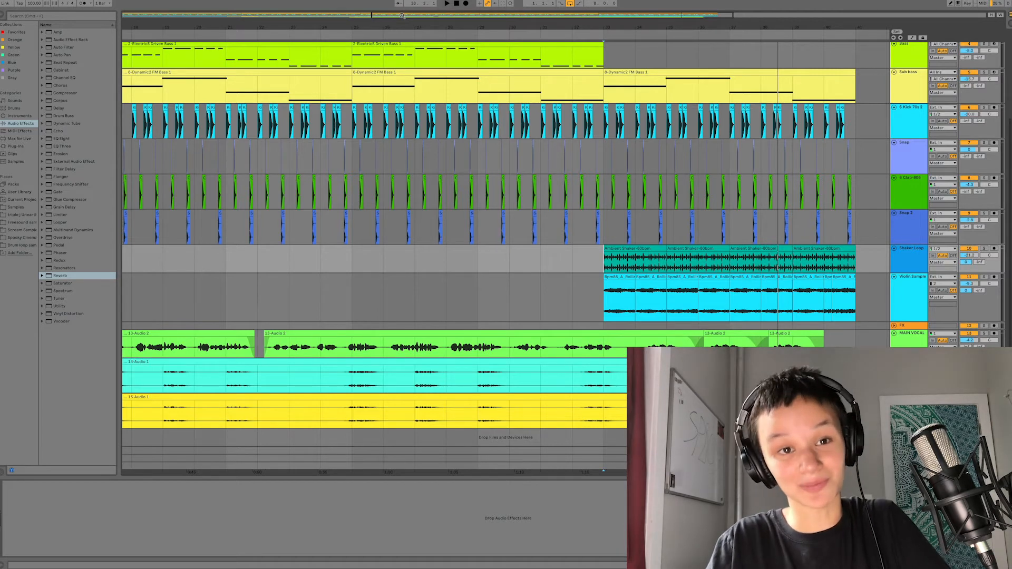
click(605, 307)
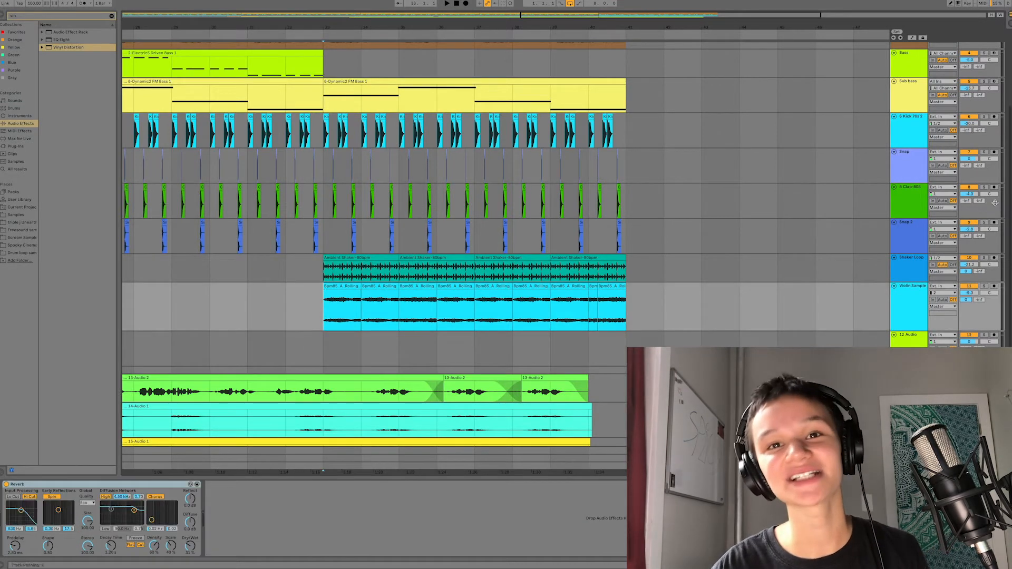
click(984, 286)
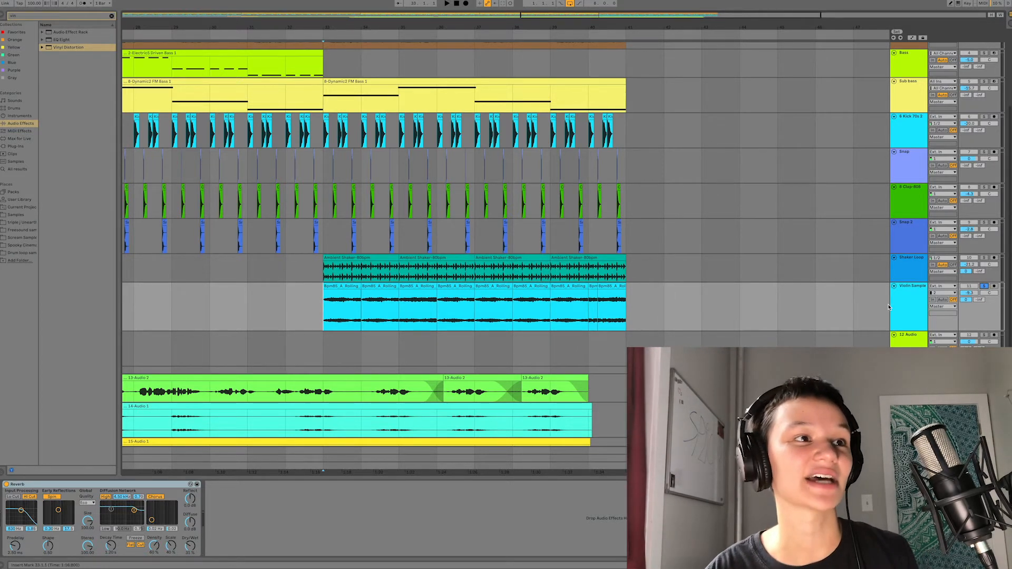
key(space)
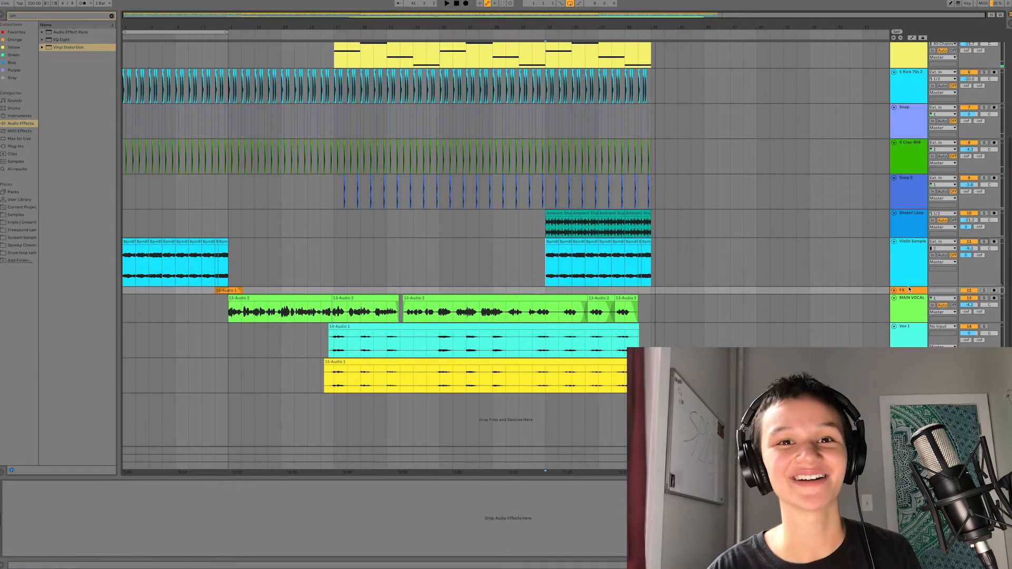
- Show the MAIN VOCAL track's effects and solo it together with the kick, snap and clap tracks
click(906, 315)
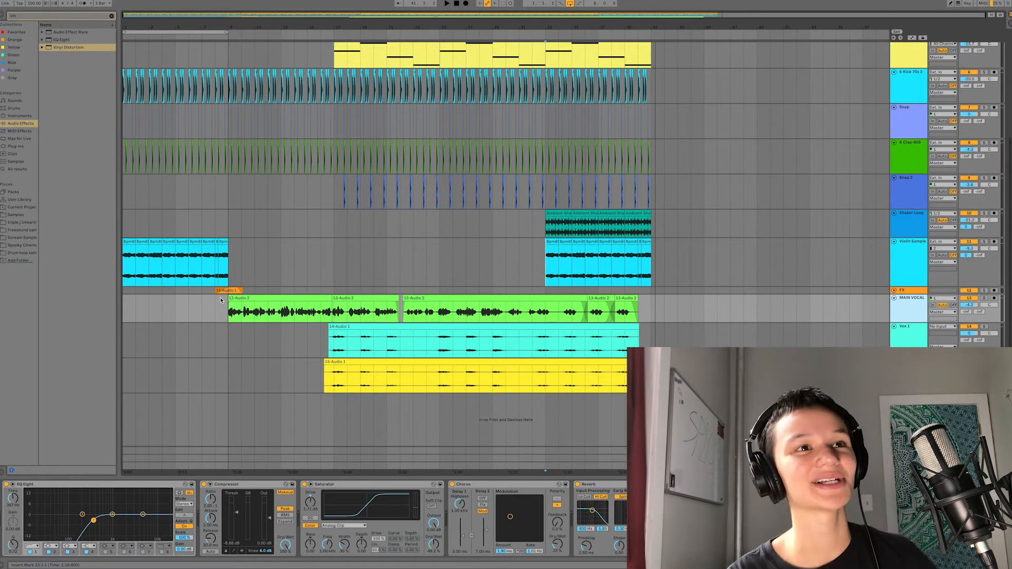
scroll(686, 205, up, 3)
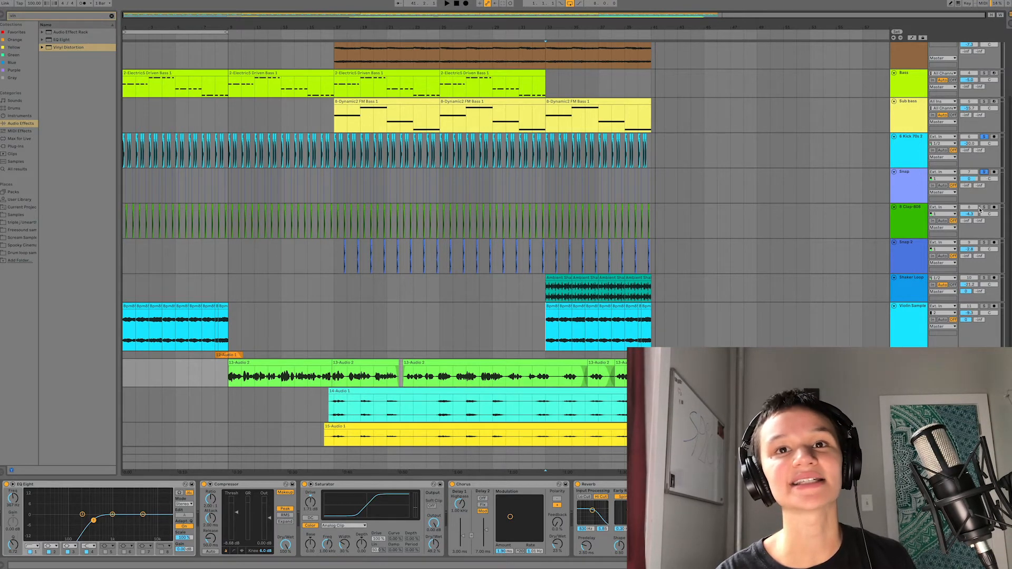
scroll(858, 158, up, 3)
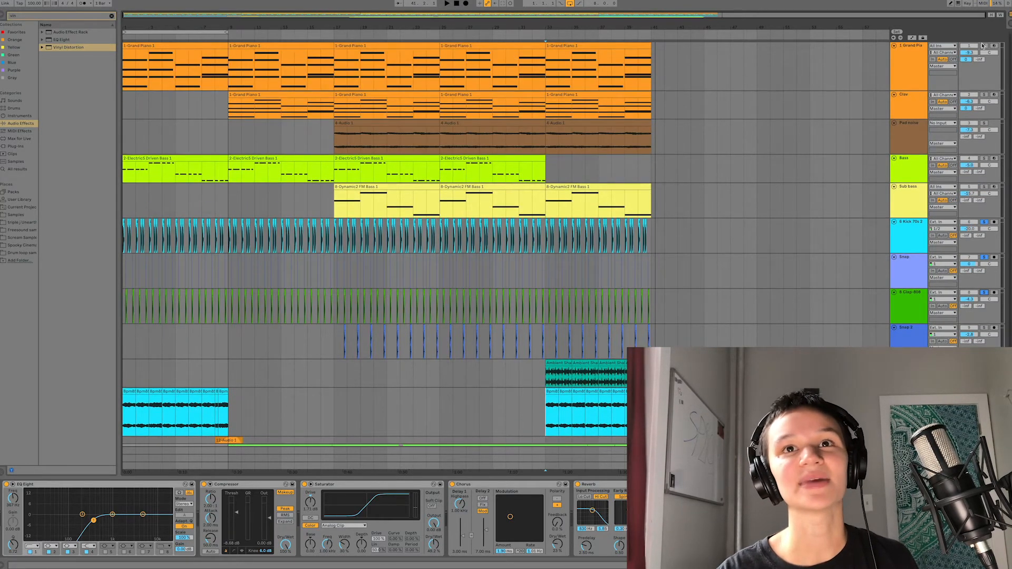
scroll(726, 263, down, 3)
scroll(725, 264, down, 1)
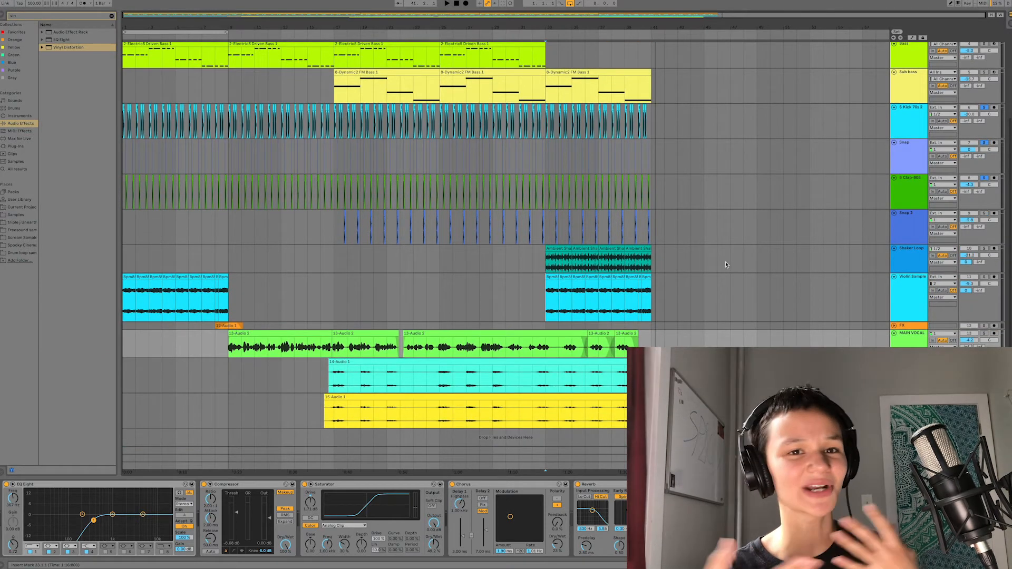
- Listen to the main vocal with the drums from the start of its first clip at bar 9
click(228, 348)
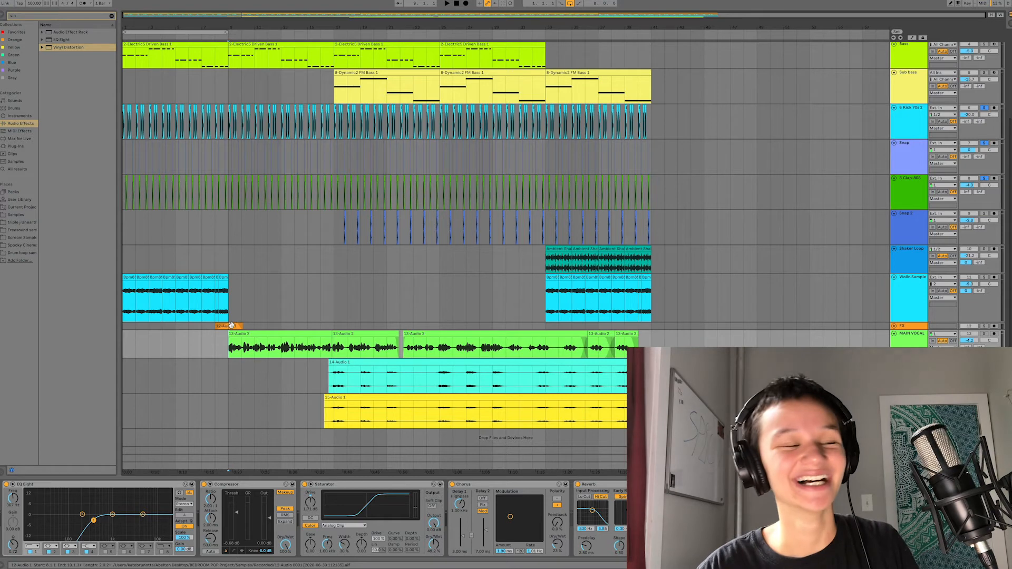
scroll(320, 193, up, 1)
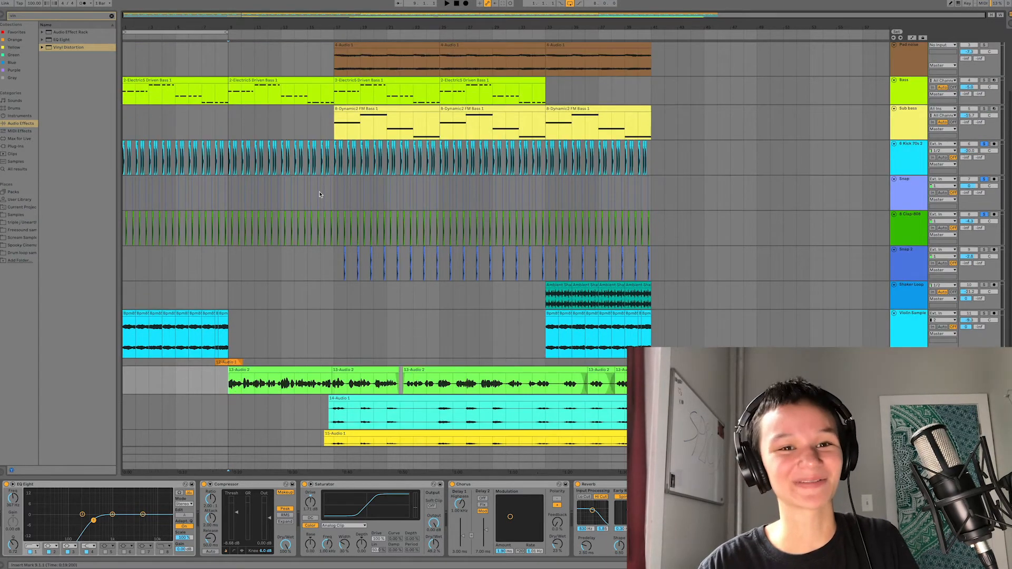
scroll(294, 268, up, 1)
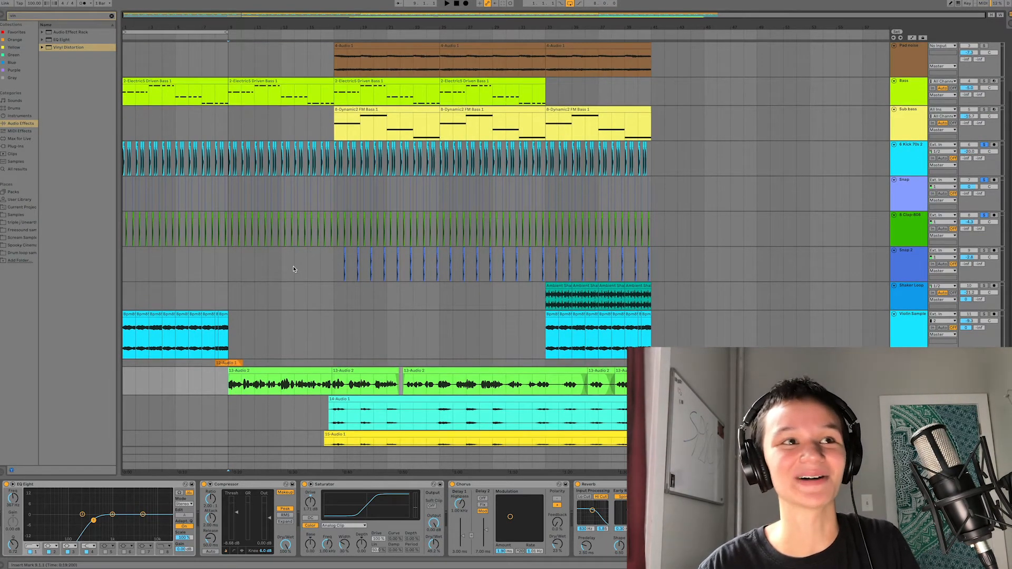
scroll(294, 273, up, 3)
scroll(296, 279, down, 2)
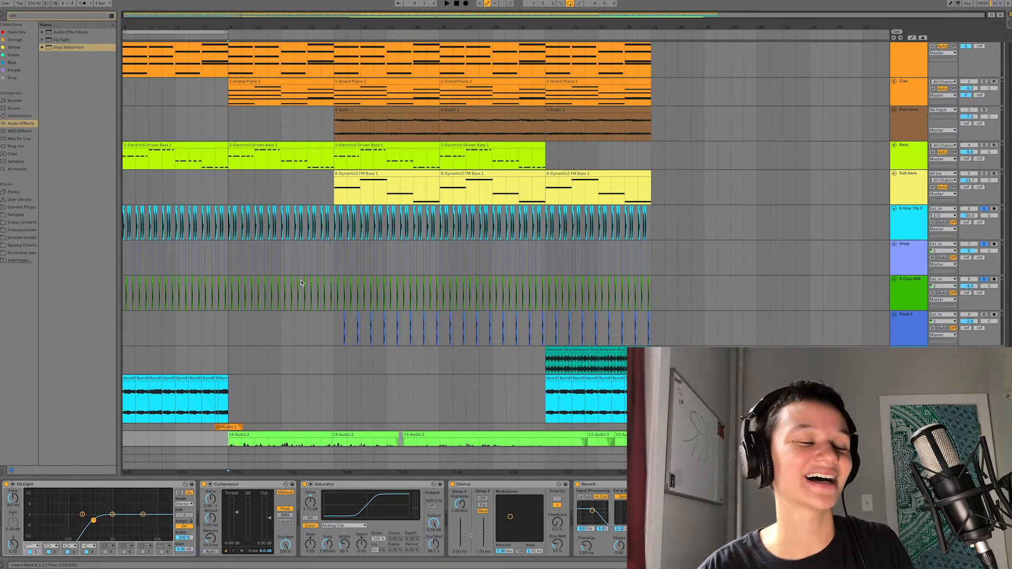
scroll(302, 283, down, 3)
key(space)
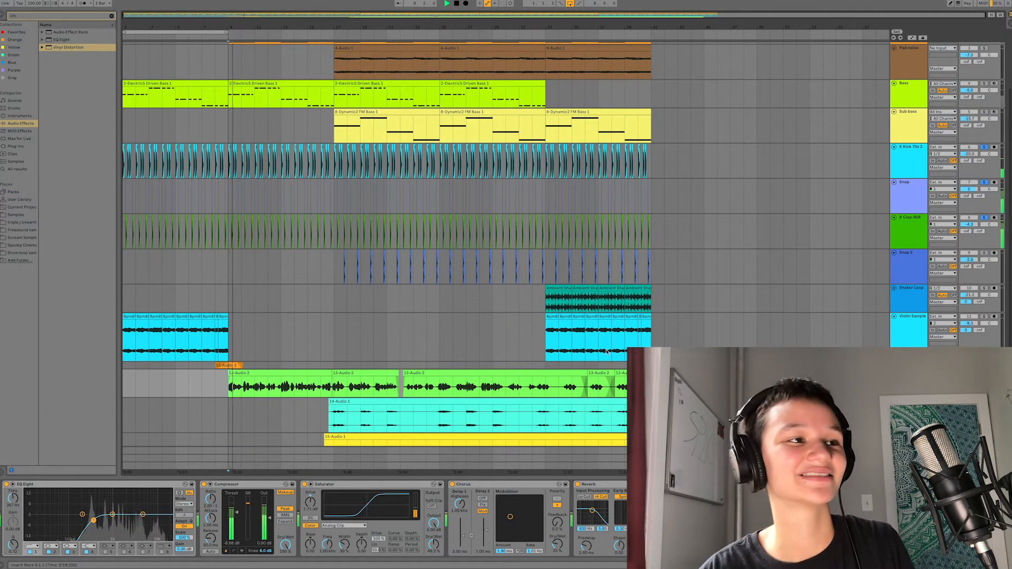
scroll(607, 353, down, 2)
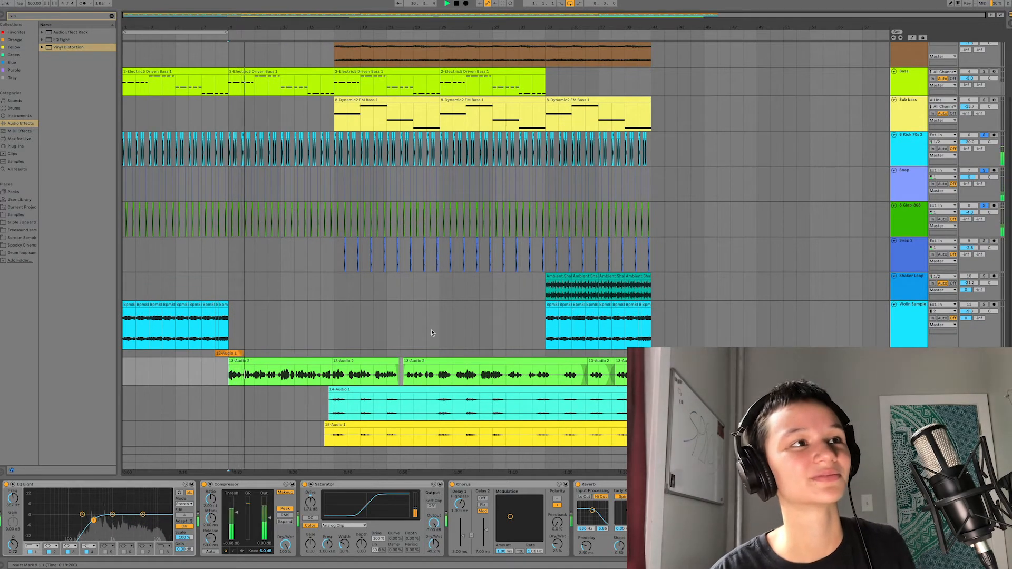
scroll(431, 332, down, 2)
scroll(432, 332, down, 2)
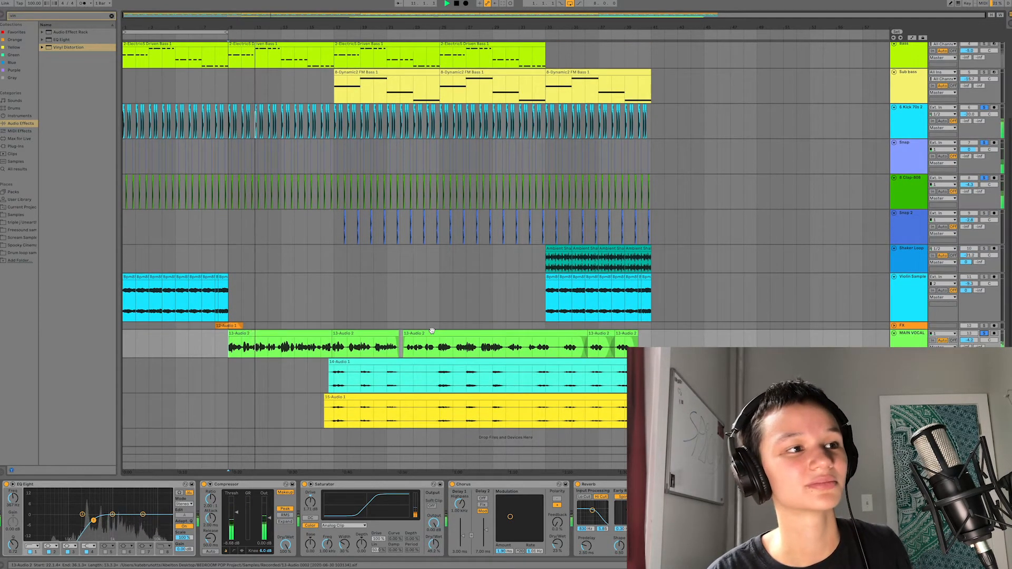
scroll(432, 332, up, 1)
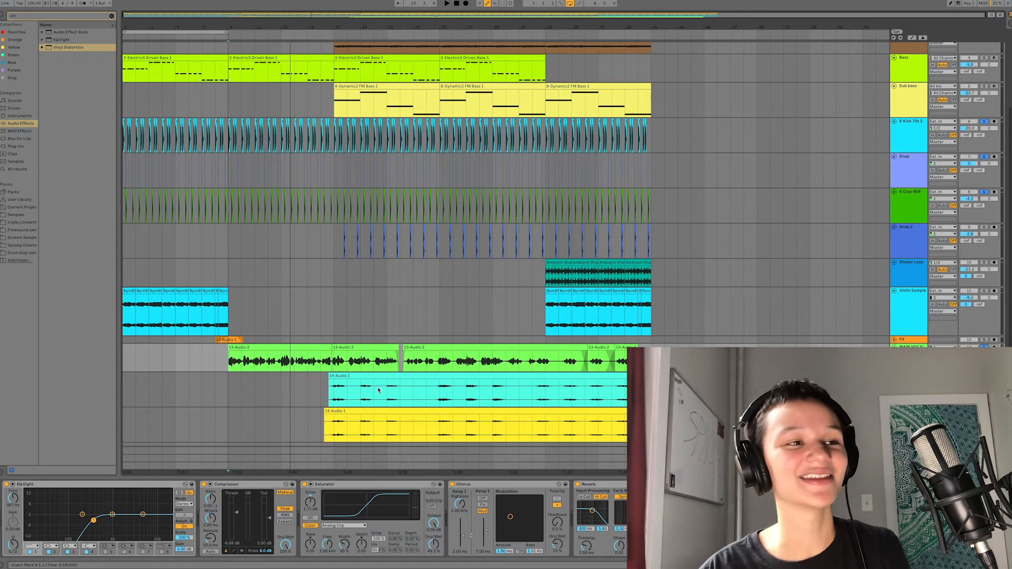
- Listen to the main vocal with the drums from bar 17
click(332, 364)
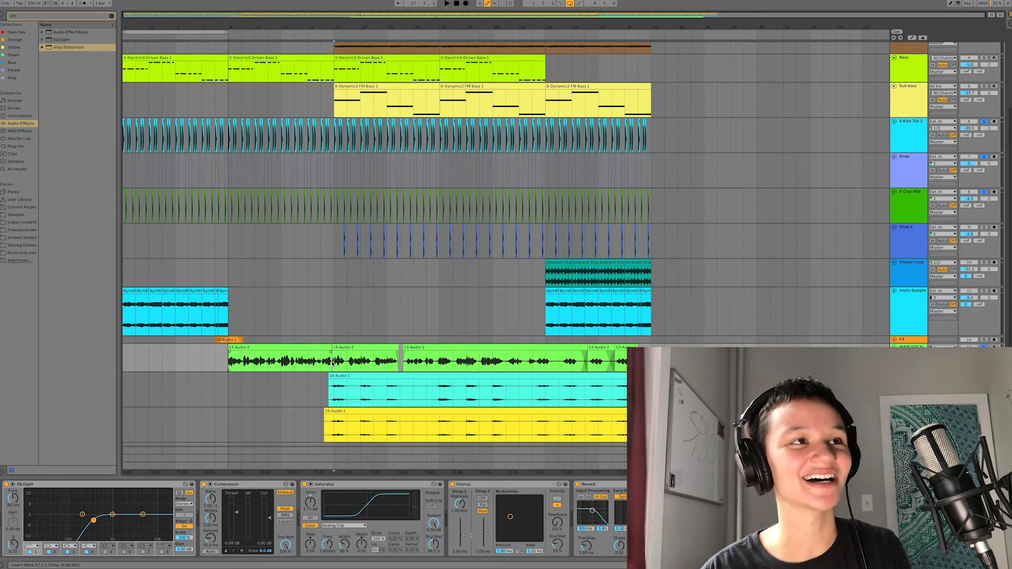
key(space)
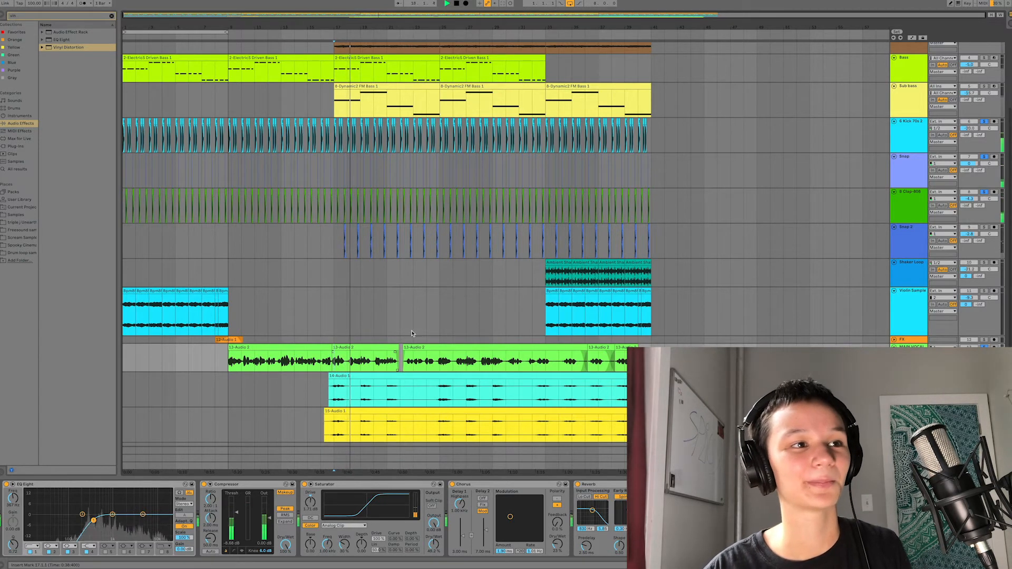
scroll(414, 298, down, 1)
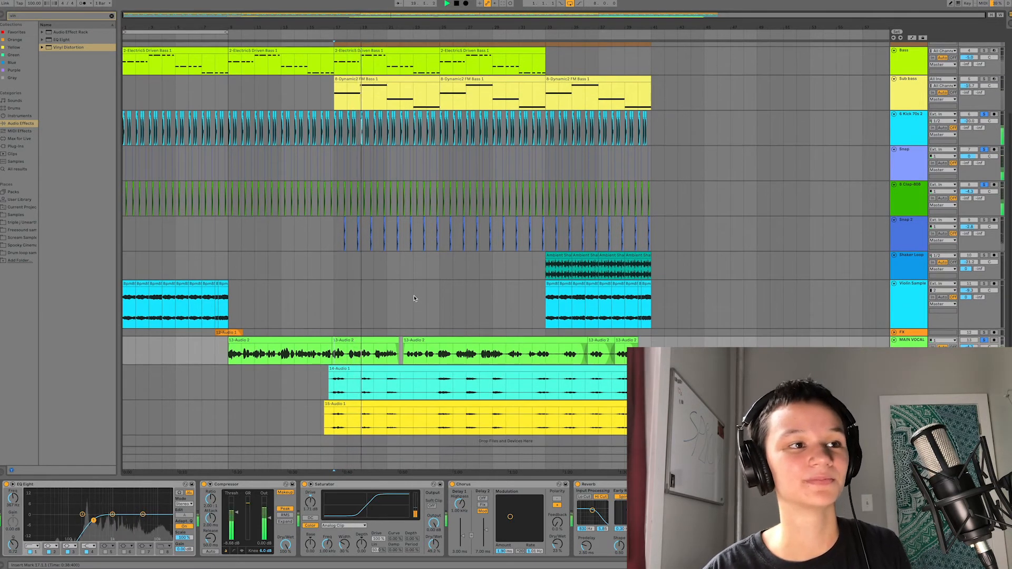
key(space)
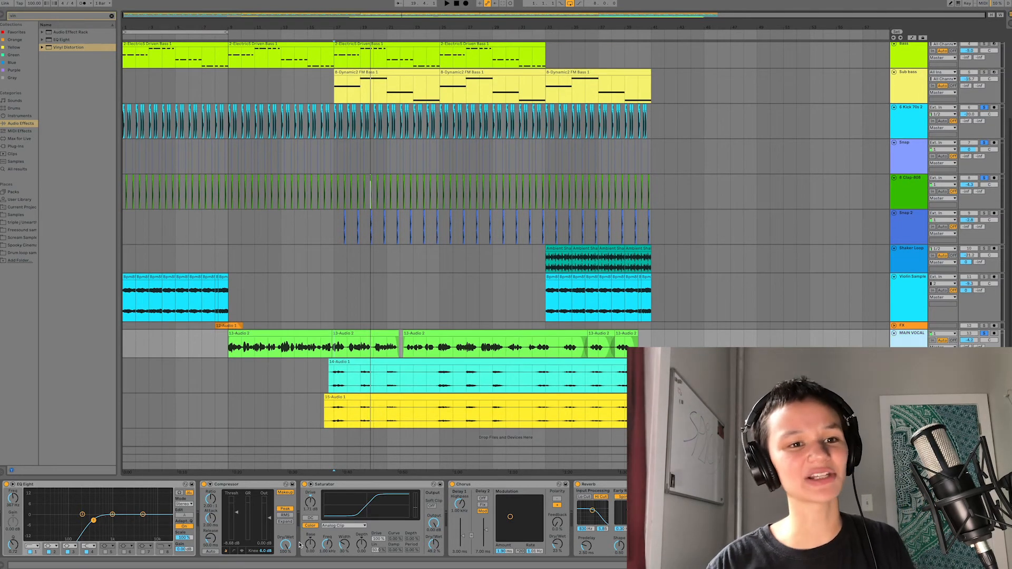
- Solo only the MAIN VOCAL track, play it back and review its EQ Eight, Saturator and Chorus effects
click(984, 333)
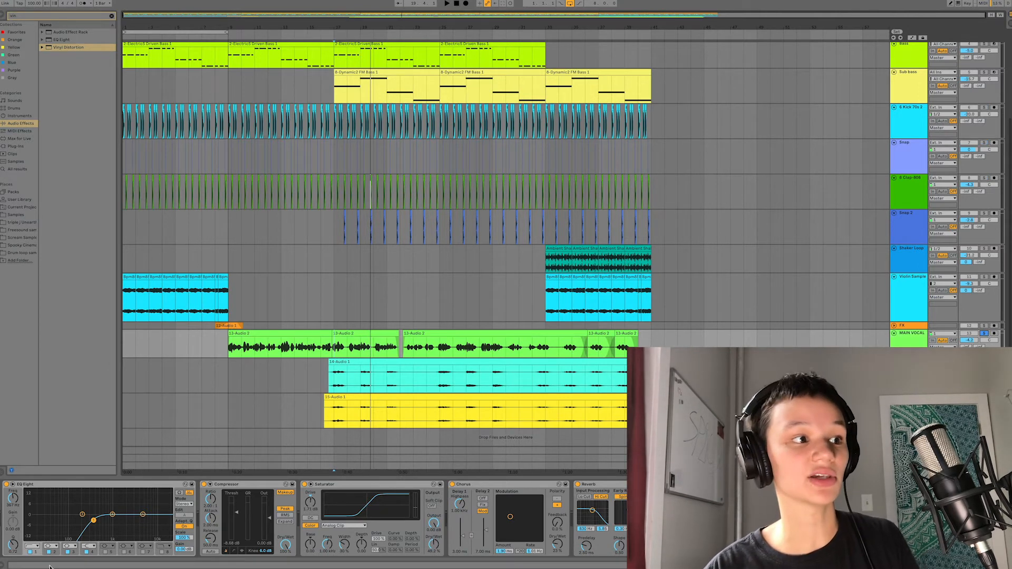
key(space)
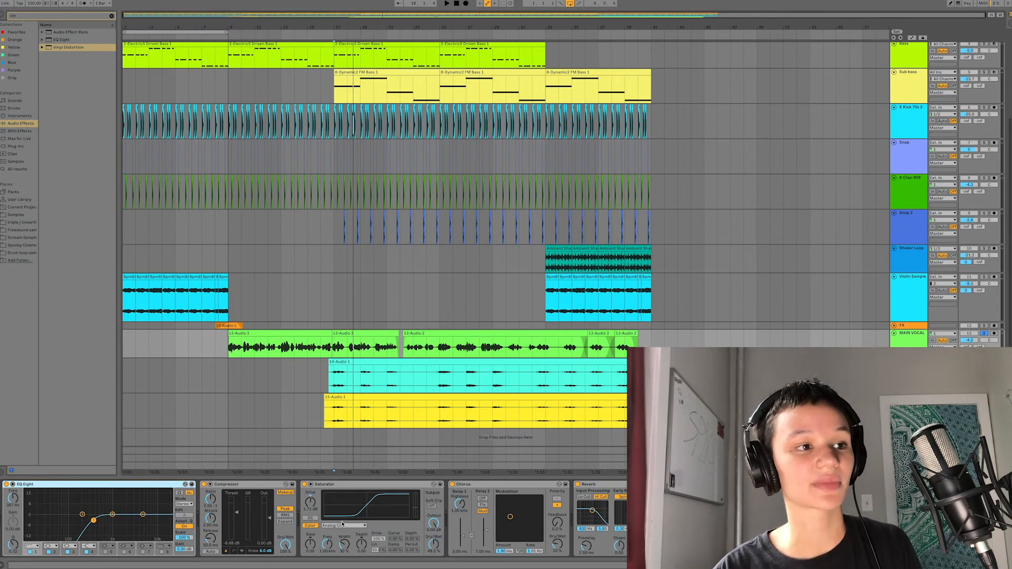
click(338, 486)
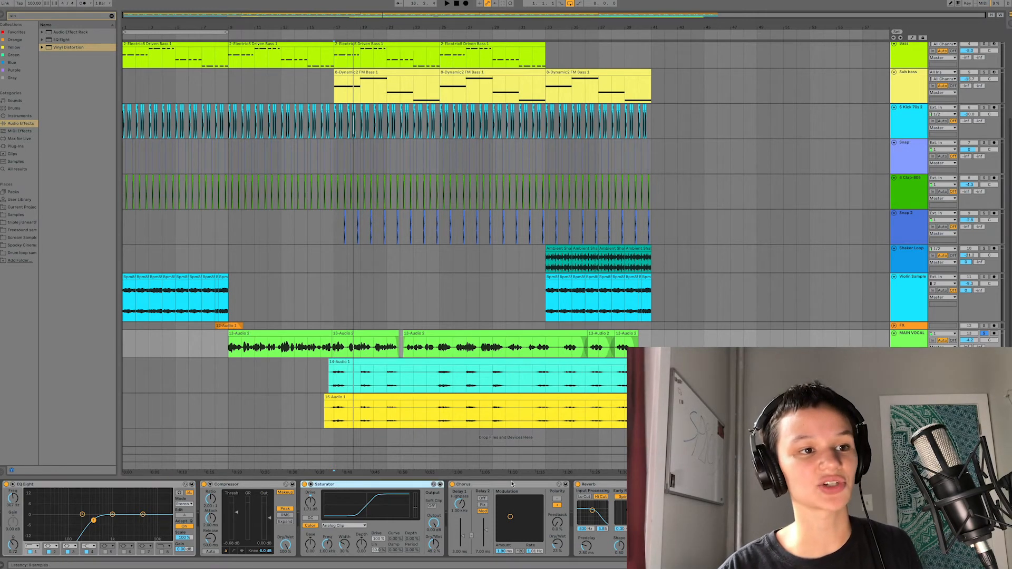
click(493, 483)
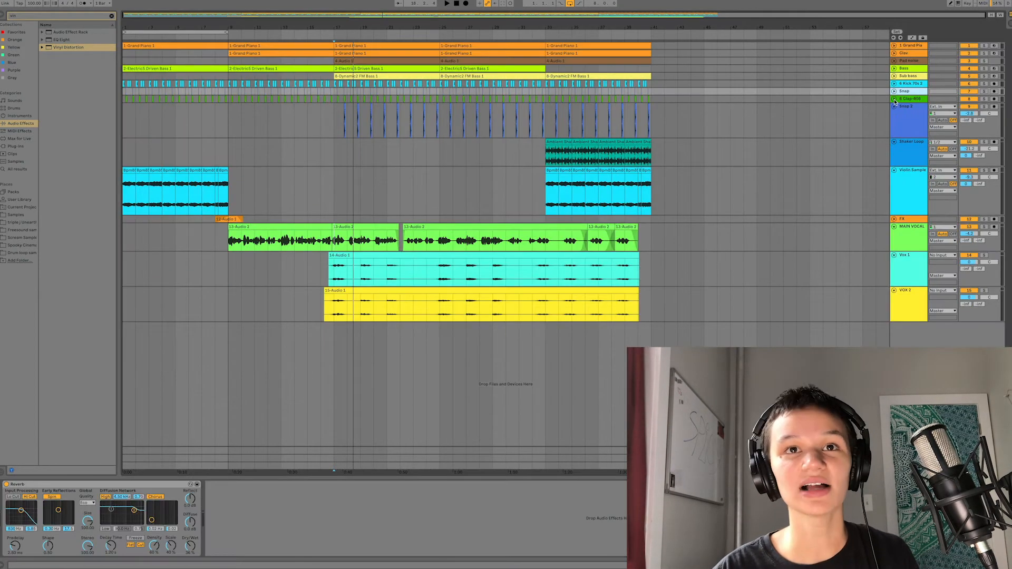
- Fold the Snap 2, Shaker Loop, Violin Sample and MAIN VOCAL tracks
click(896, 112)
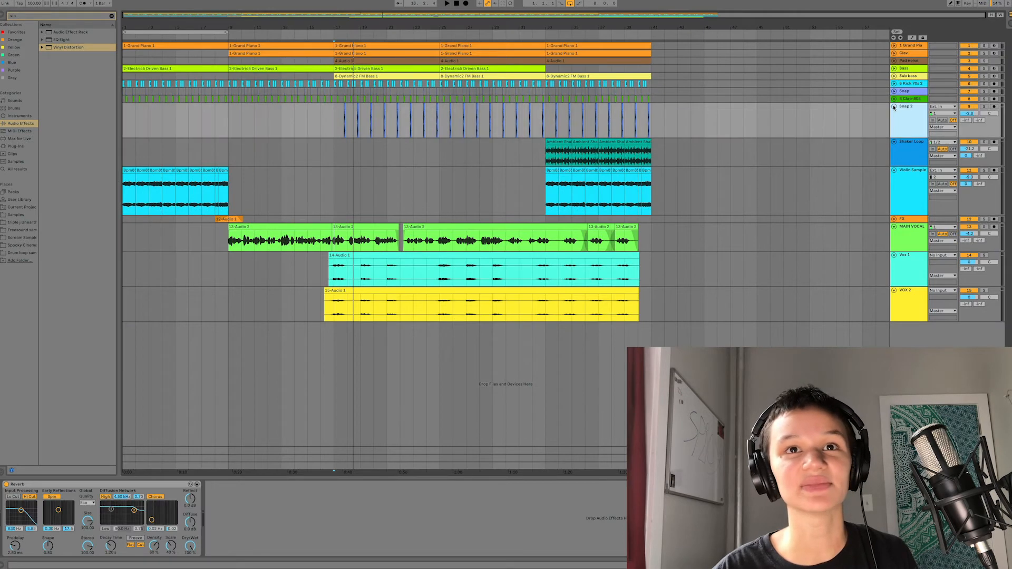
click(894, 107)
click(894, 115)
click(894, 122)
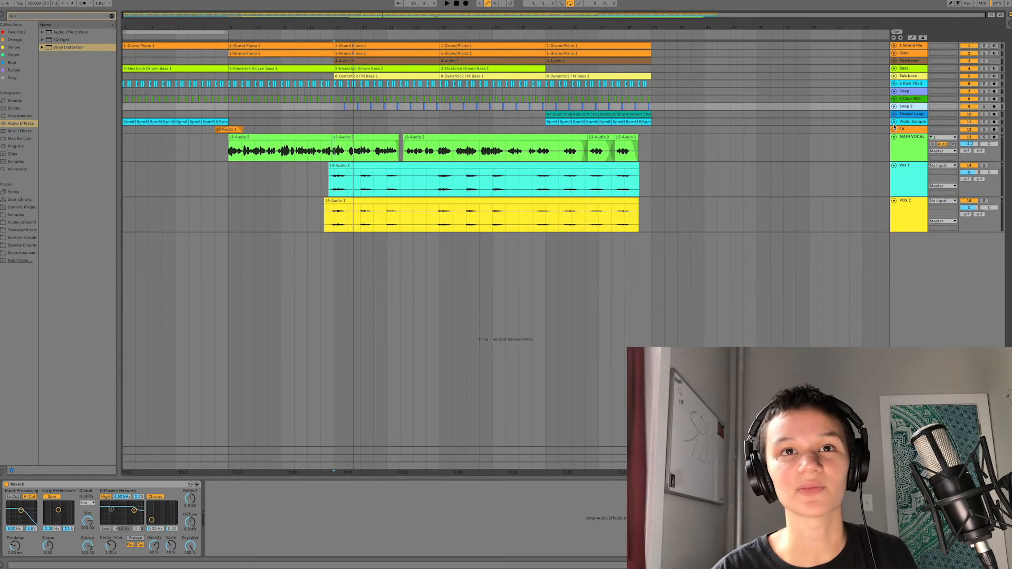
click(894, 137)
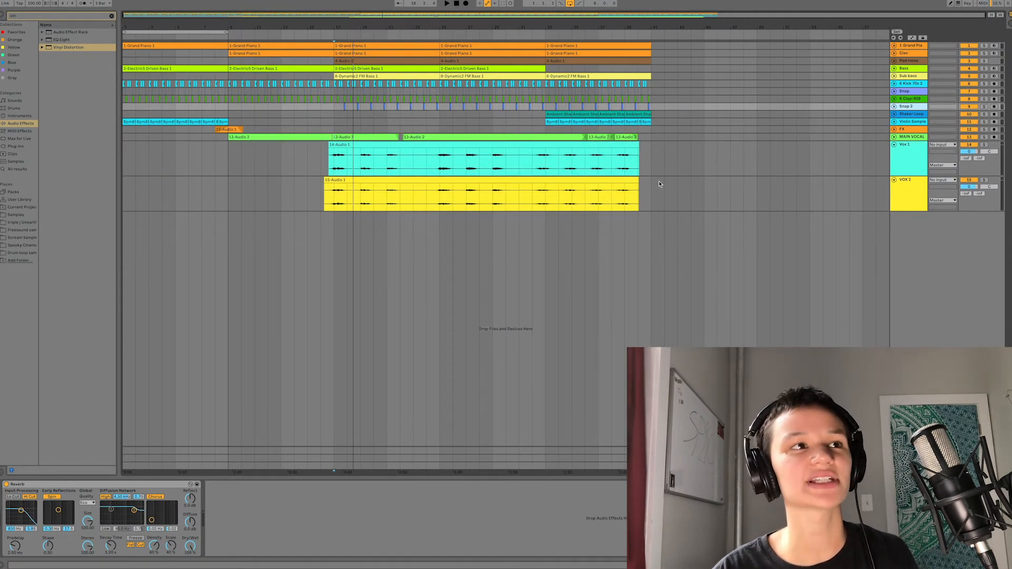
- Solo the Vox 1 track and listen to it from bar 17
click(981, 146)
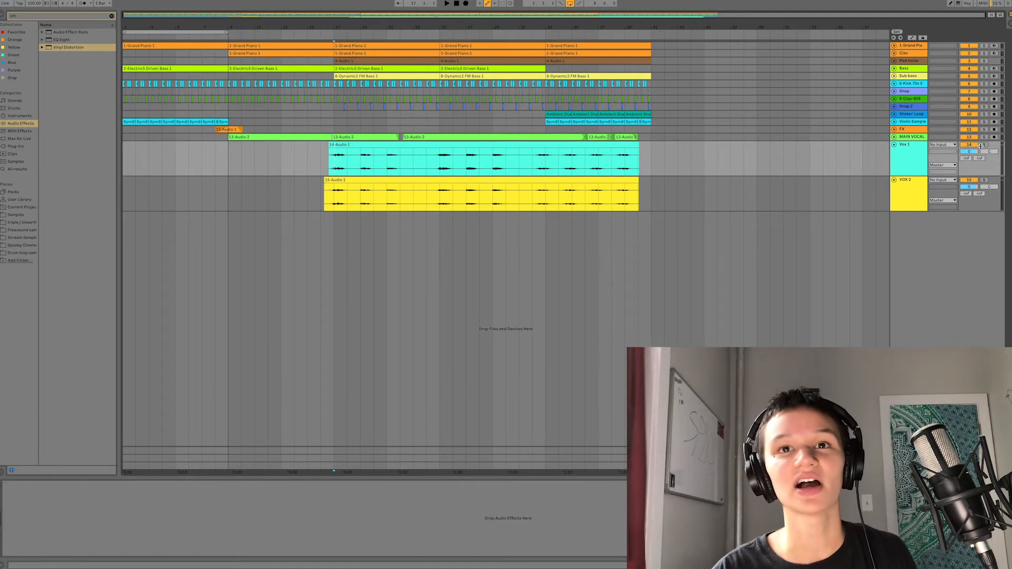
click(983, 145)
key(space)
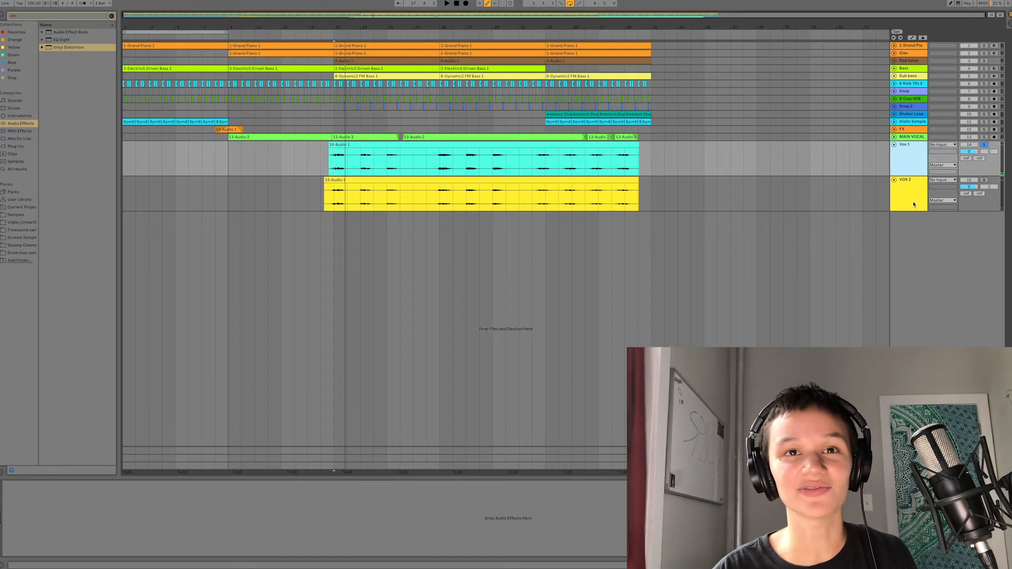
- Solo the VOX 2 track, listen to it from bar 17 and clear its solo
click(904, 138)
click(984, 180)
click(907, 194)
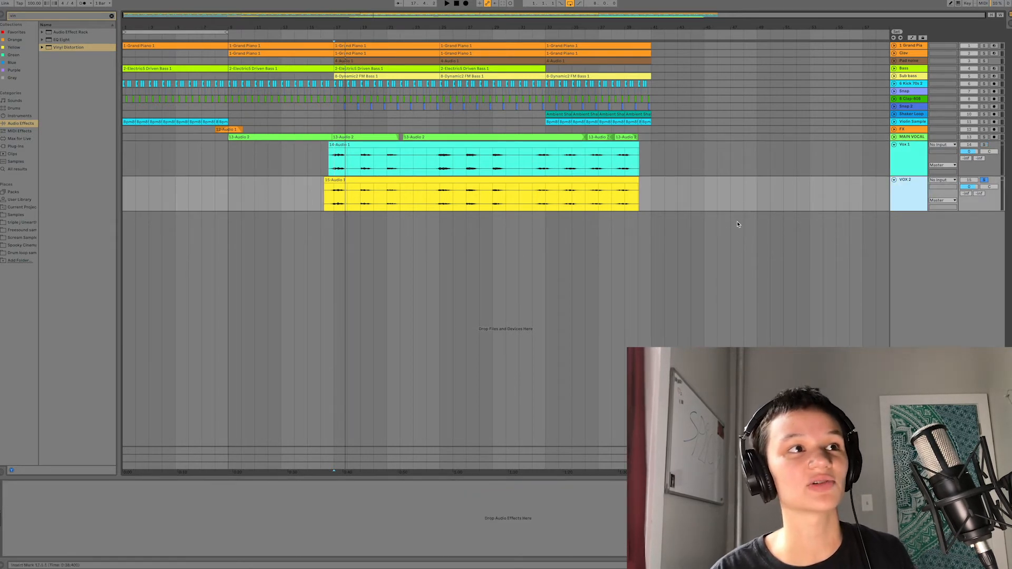
key(space)
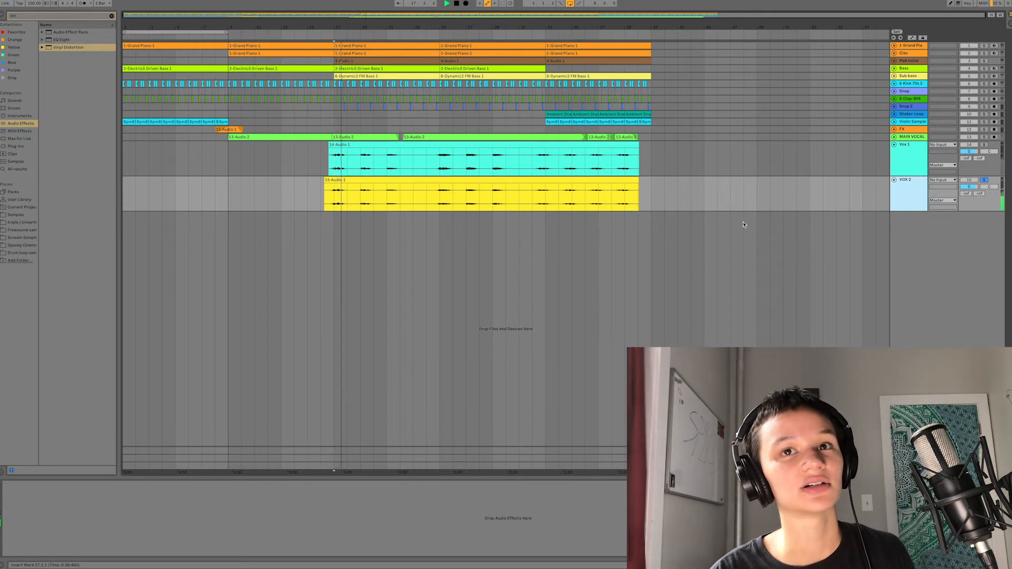
key(space)
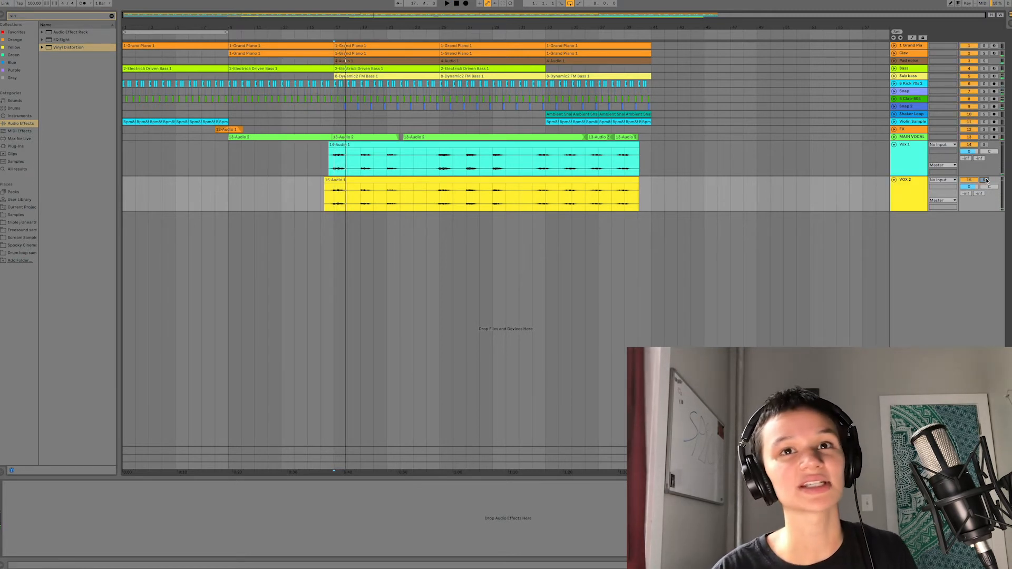
- Fold the Vox 1 and VOX 2 tracks
click(893, 144)
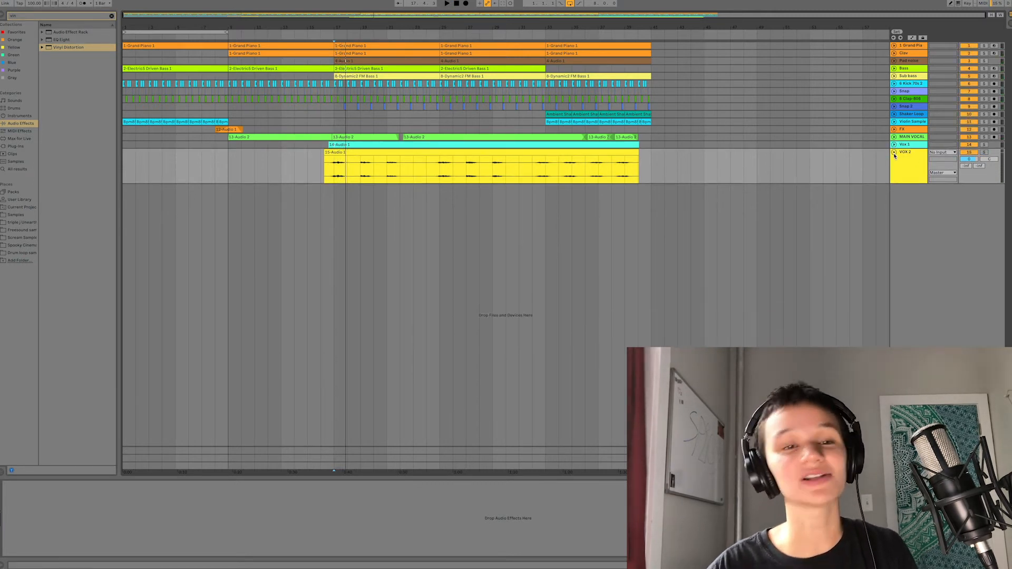
click(895, 152)
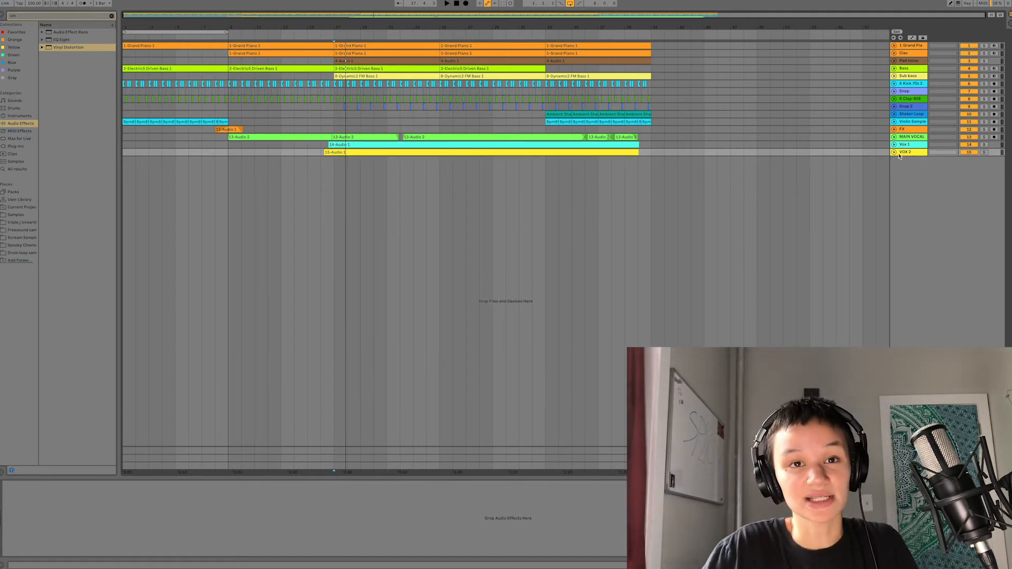
- Look over the effect chains of several tracks, including the grand piano, Snap, MAIN VOCAL and VOX 2
click(910, 47)
click(905, 61)
click(906, 54)
click(902, 91)
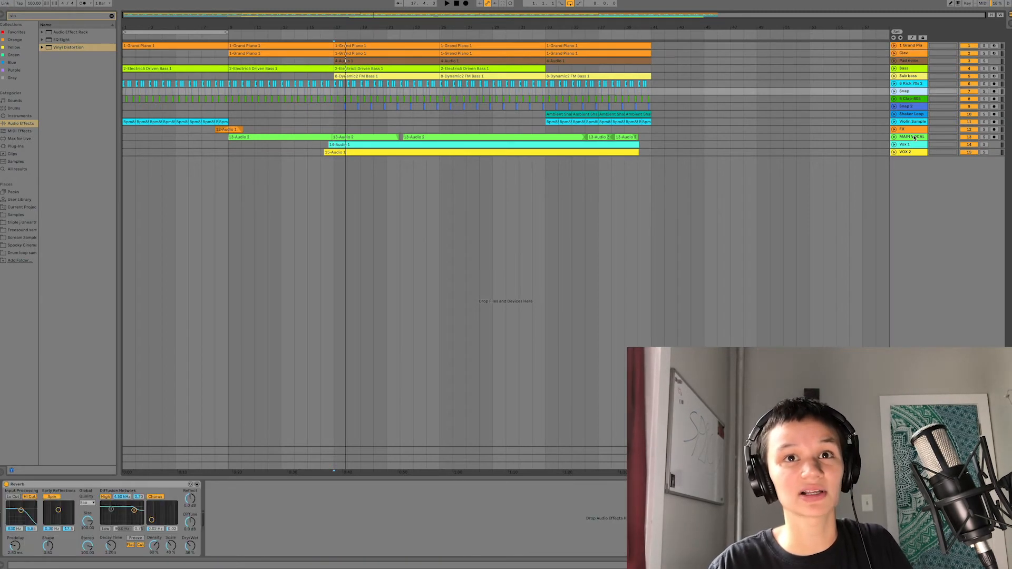
click(915, 137)
click(913, 153)
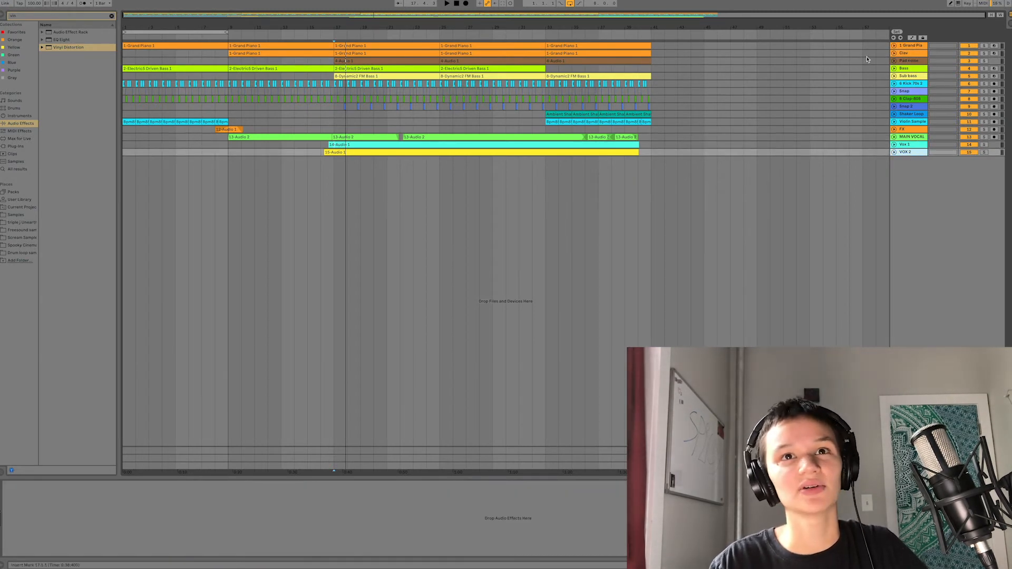
click(919, 45)
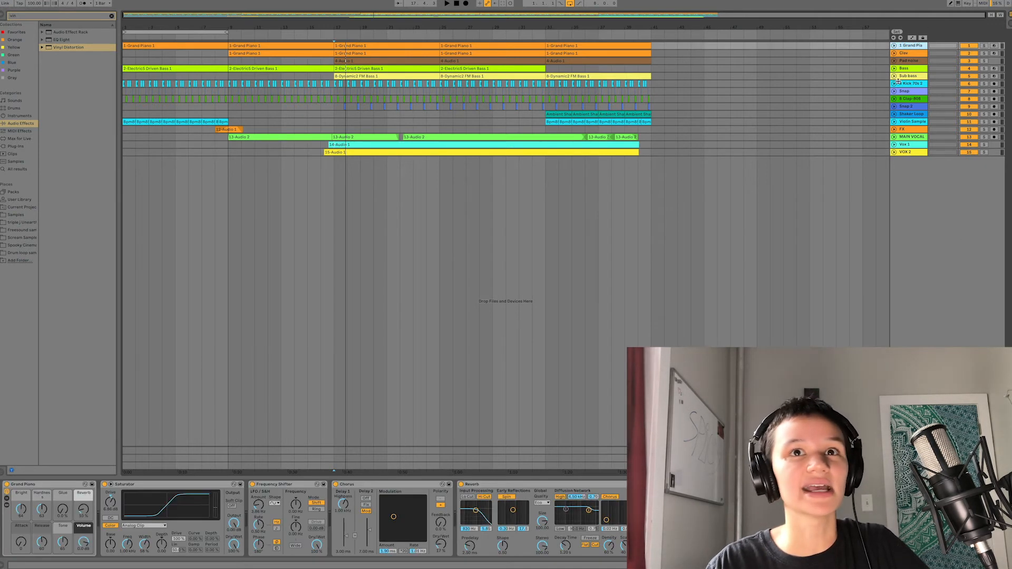
click(911, 154)
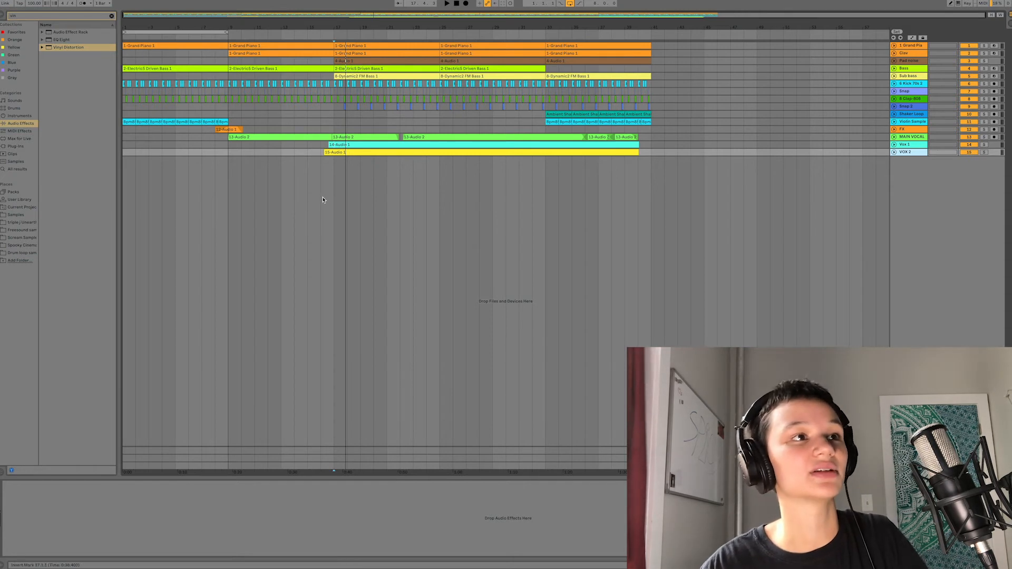
- Turn off the arrangement's grid and loop, and play the full mix from the start of the song
right_click(234, 174)
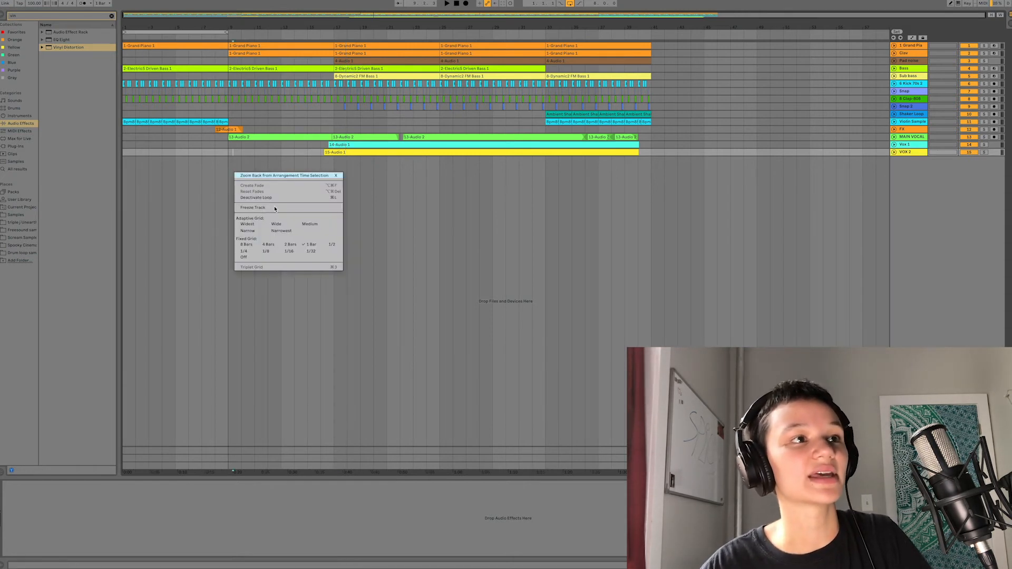
click(280, 257)
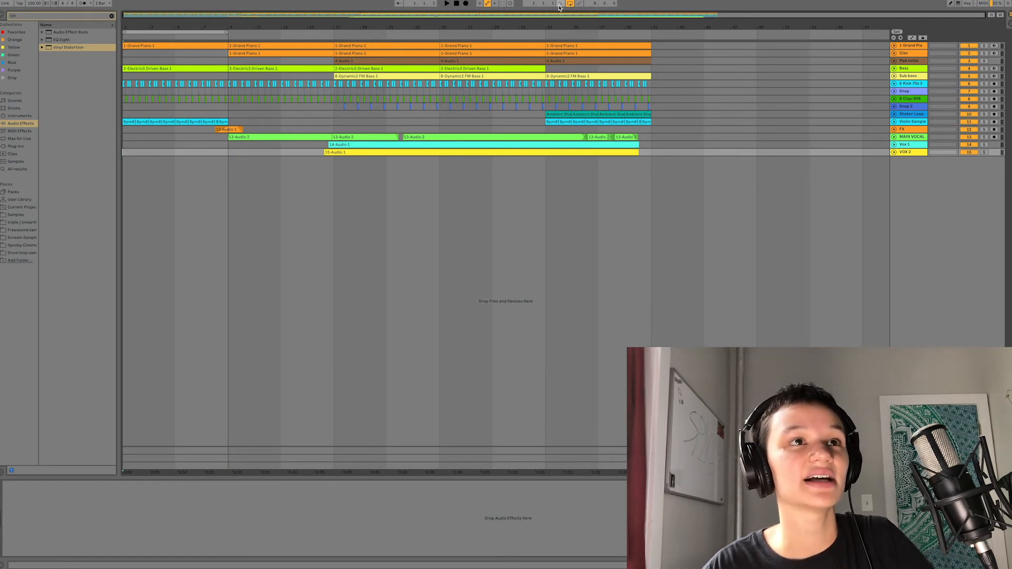
key(ctrl+l)
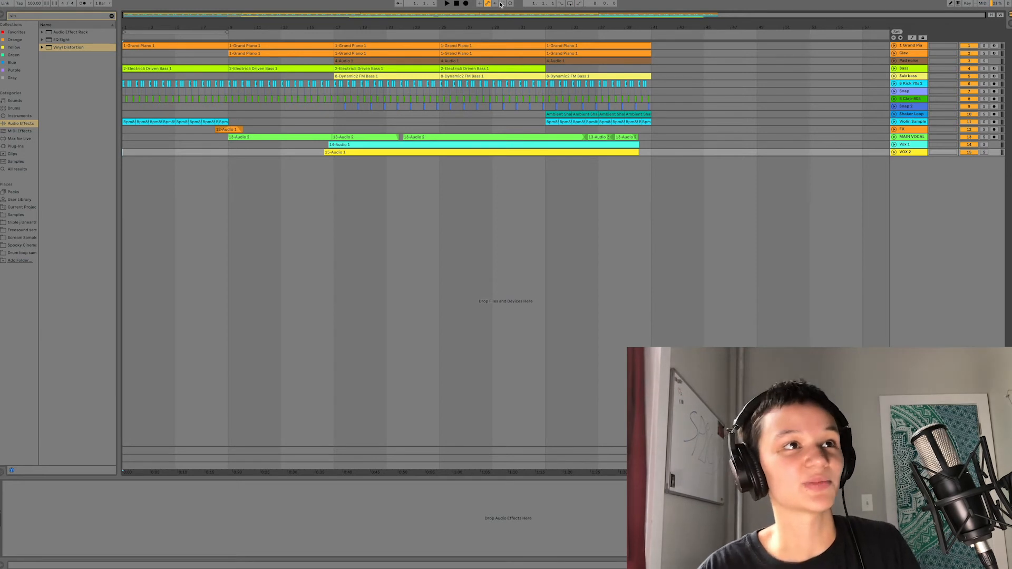
key(space)
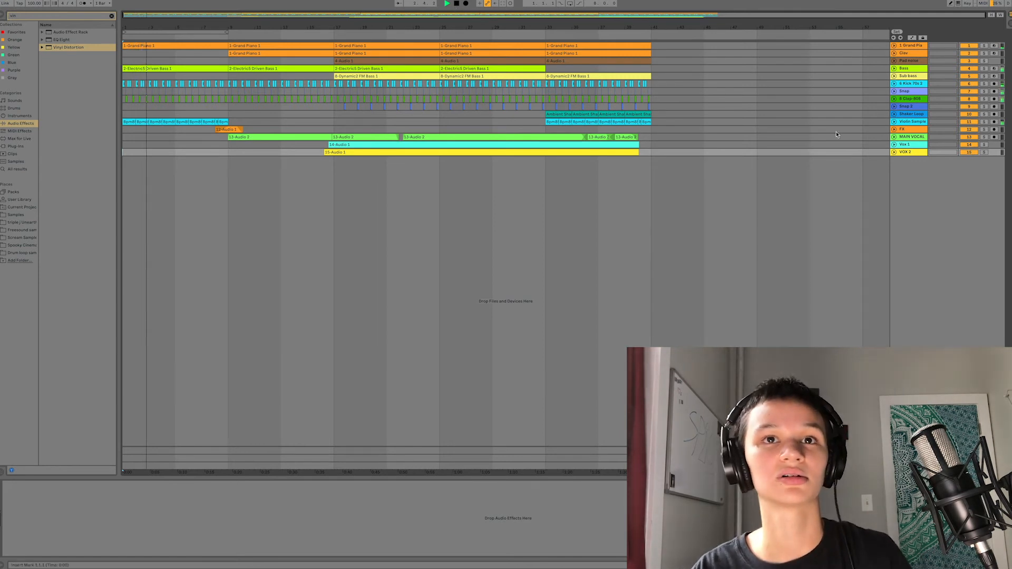
- Unfold the Grand Piano track, raise its volume slightly during playback and display its device chain
click(896, 46)
drag(974, 54, 975, 50)
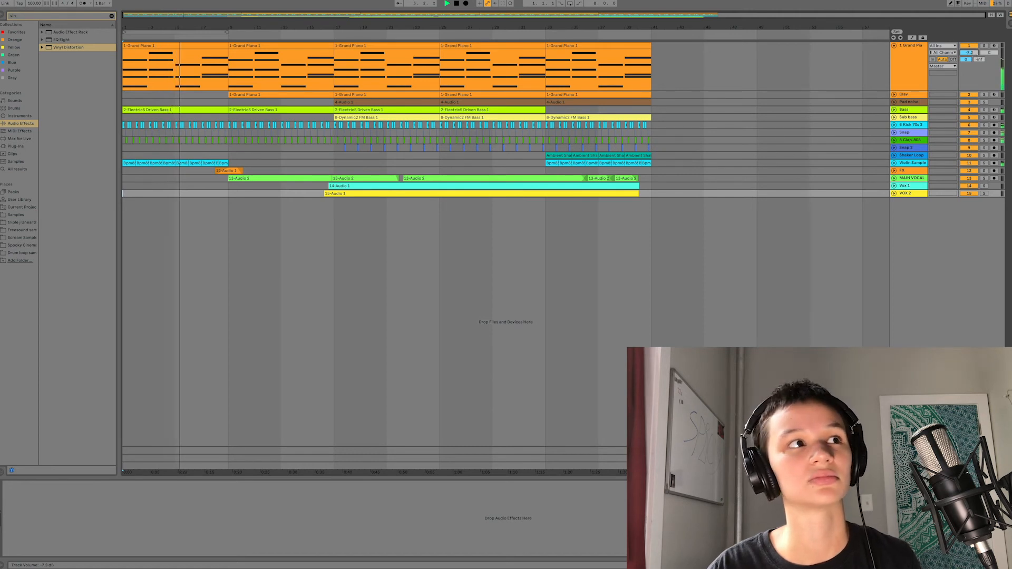
click(897, 65)
- Unfold the Clap-808 track, lower its volume slightly and fold the track again
click(894, 140)
click(969, 146)
drag(969, 147, 969, 149)
click(895, 140)
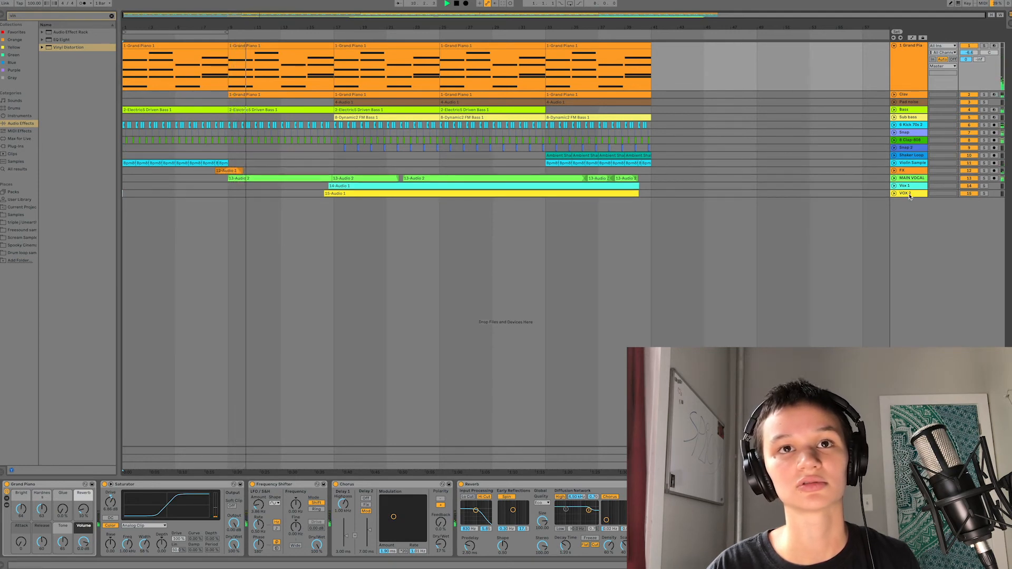
- Unfold the MAIN VOCAL, Clav and Bass tracks to check their volume levels during playback
click(894, 178)
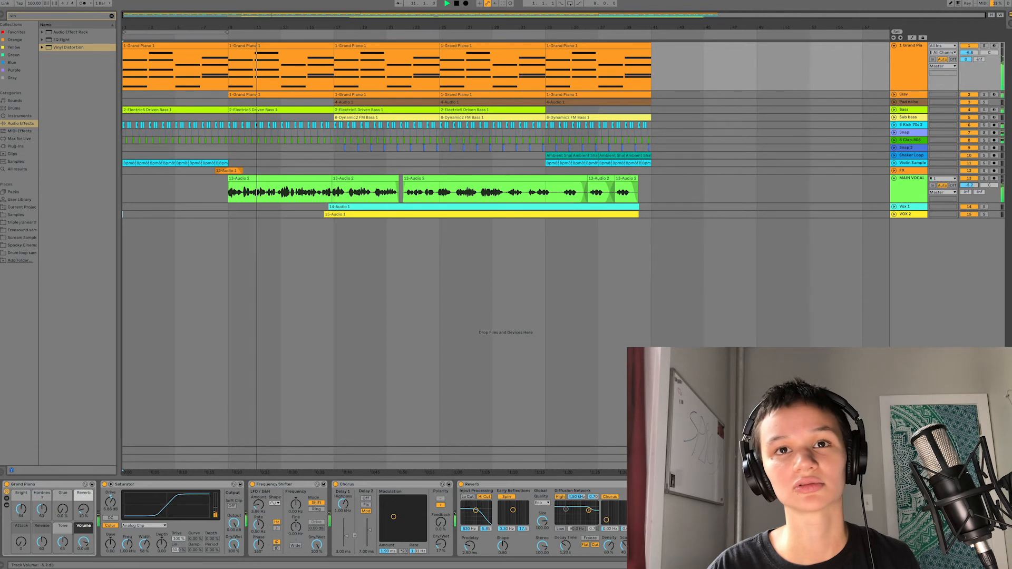
click(895, 95)
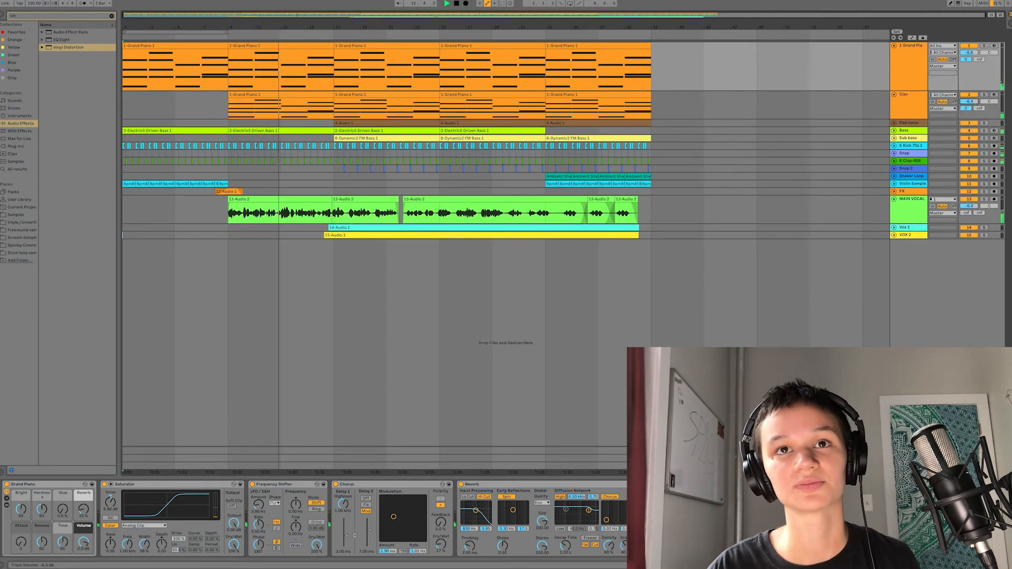
click(895, 130)
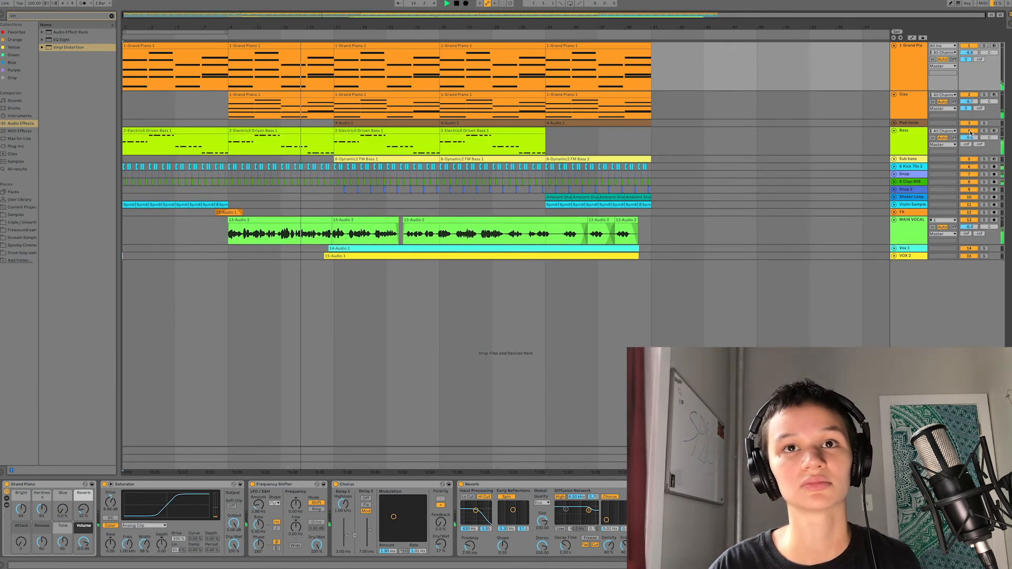
- Display the Bass track's device chain and fold the Bass, Clav and Grand Piano tracks
click(900, 133)
click(895, 131)
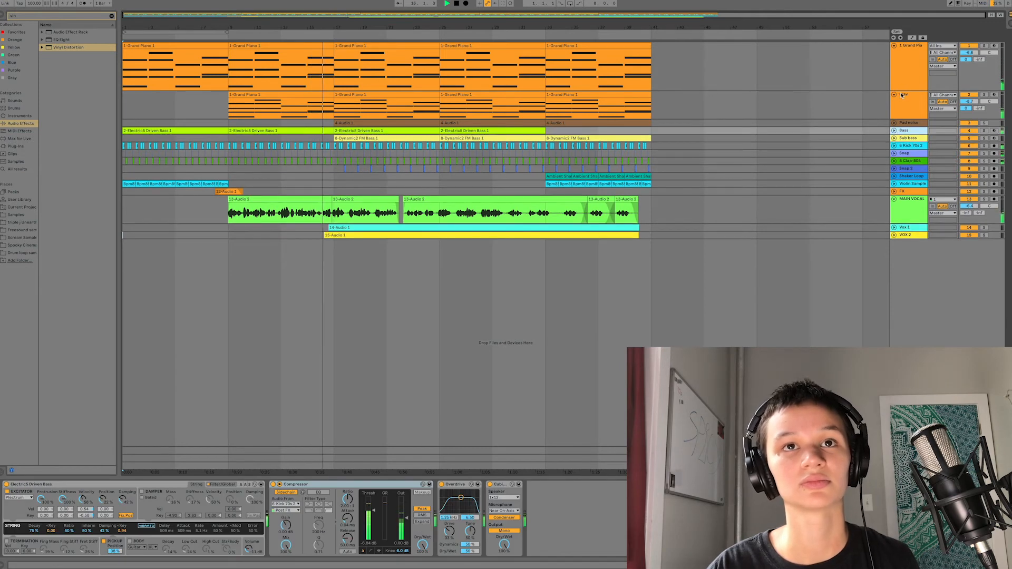
click(894, 95)
click(895, 46)
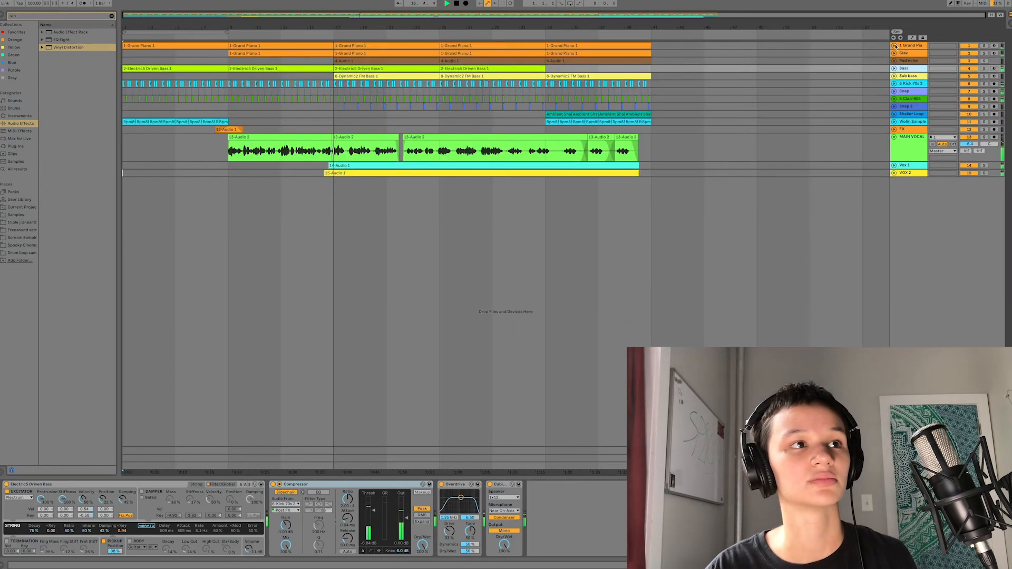
- Unfold the Sub bass track and lower its volume while the song plays
click(894, 76)
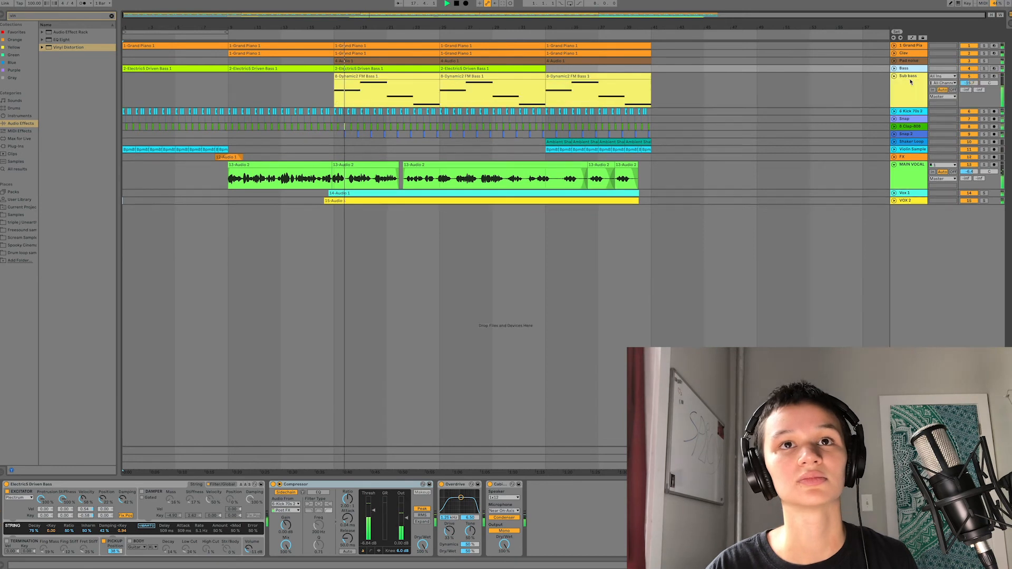
drag(977, 84, 977, 90)
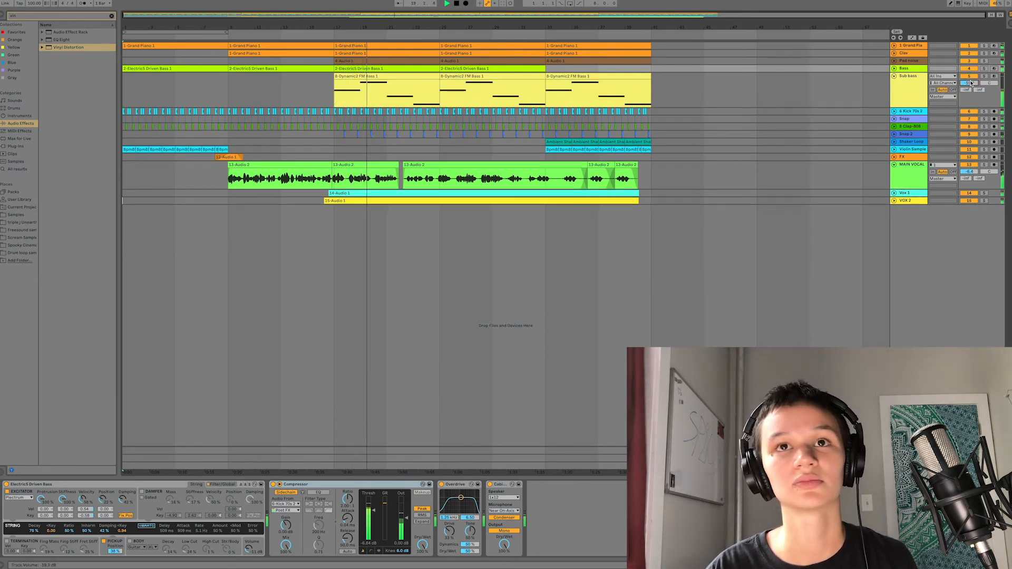
drag(976, 84, 976, 87)
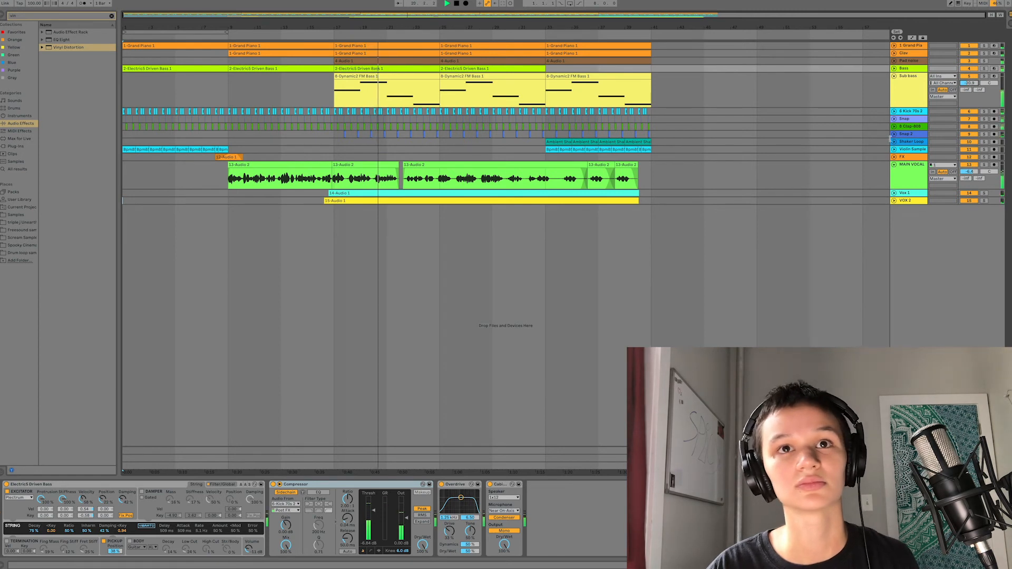
- Raise the Clap-808 track's volume slightly and check the Snap track's mixer settings, folding both tracks again
click(895, 127)
drag(978, 134, 978, 131)
click(894, 128)
click(894, 119)
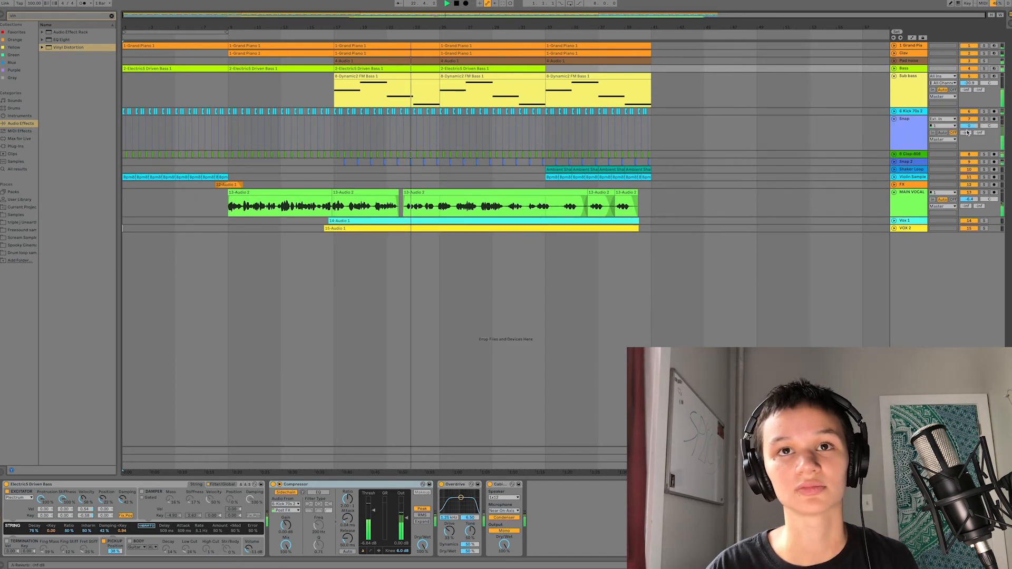
click(895, 120)
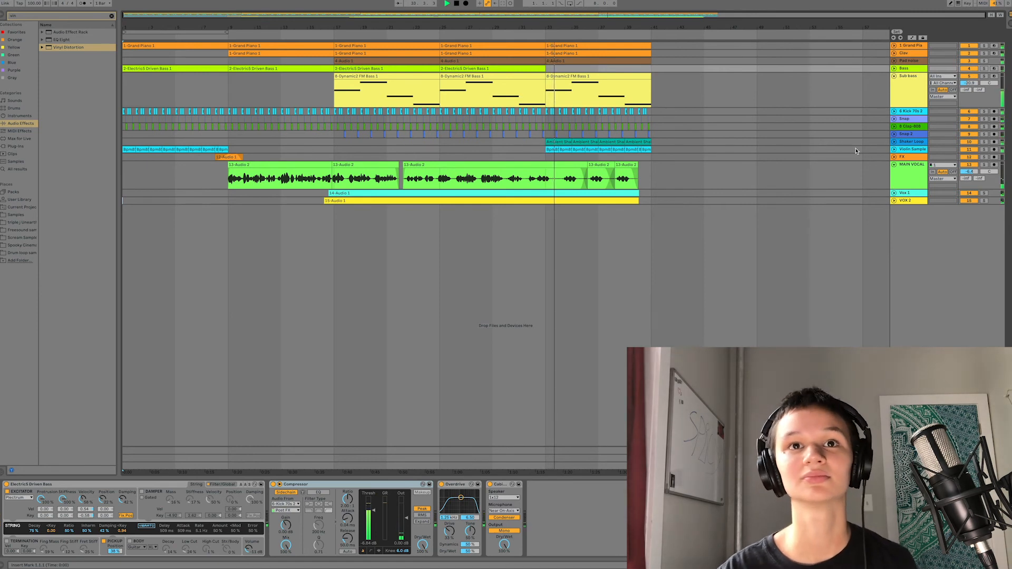
- Unfold the Shaker Loop track to reach its volume control
click(895, 143)
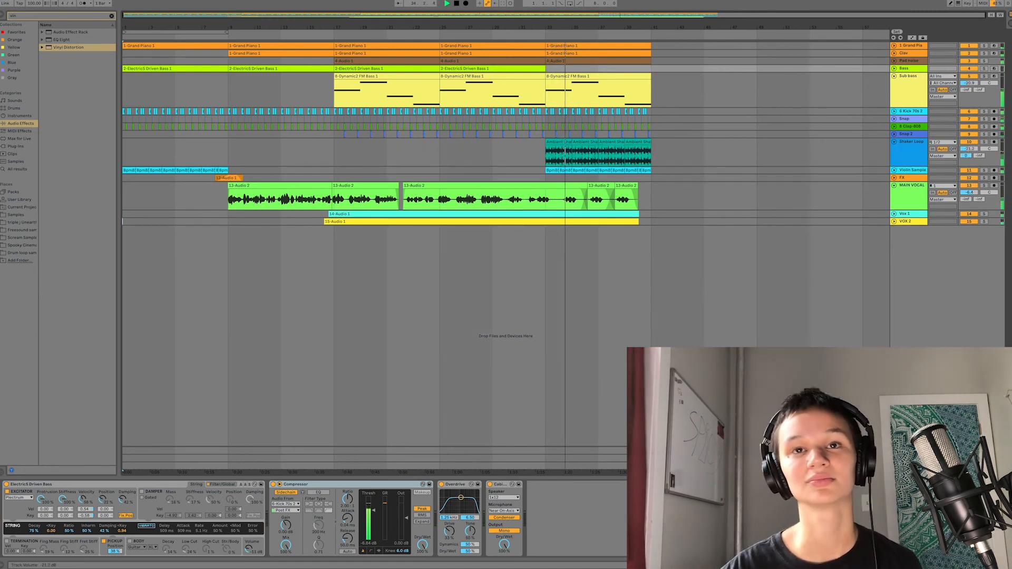